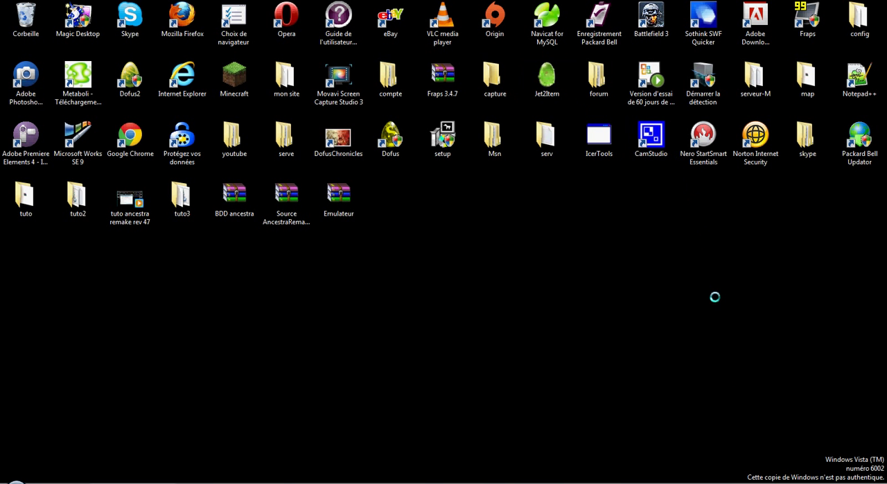
right_click(810, 482)
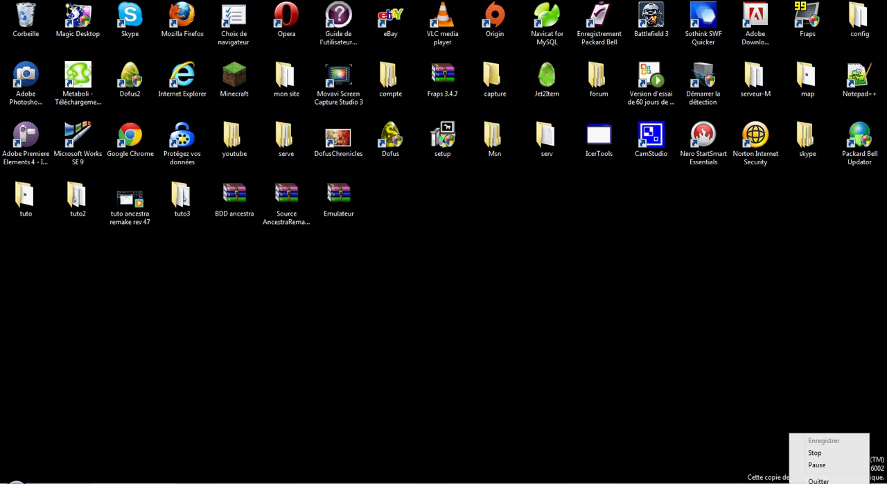
click(825, 441)
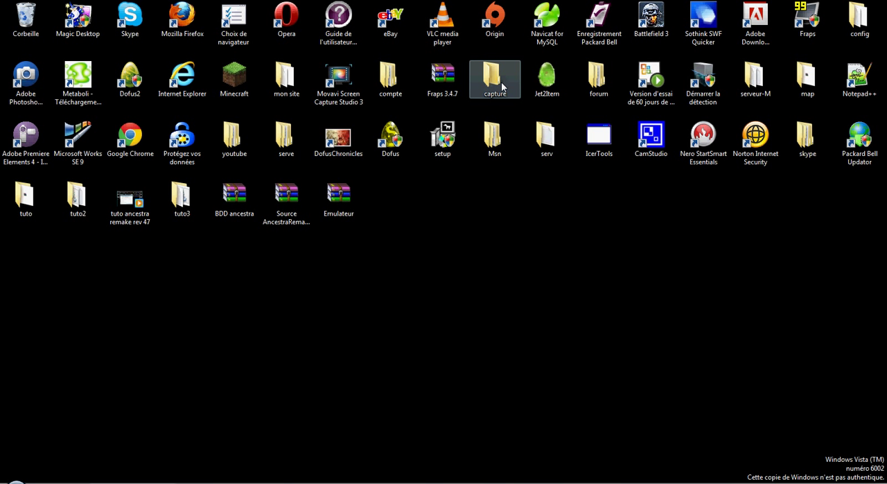
drag(547, 80, 426, 204)
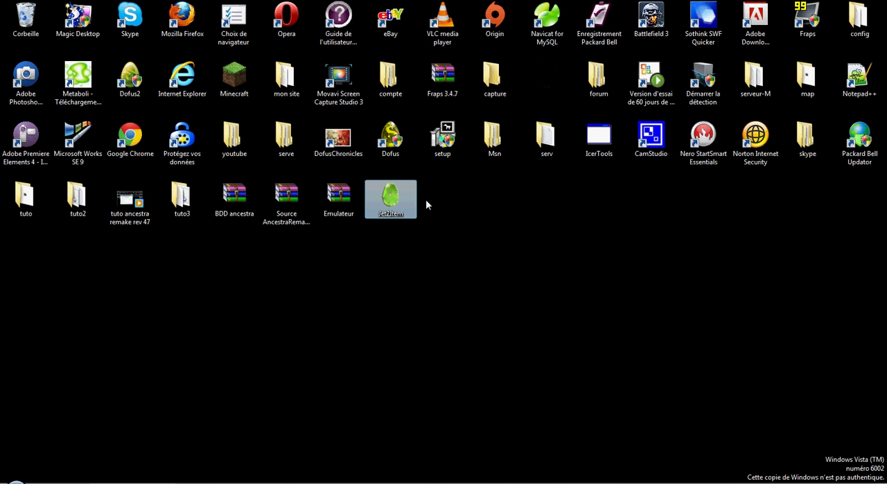
drag(440, 275, 457, 343)
drag(476, 376, 397, 327)
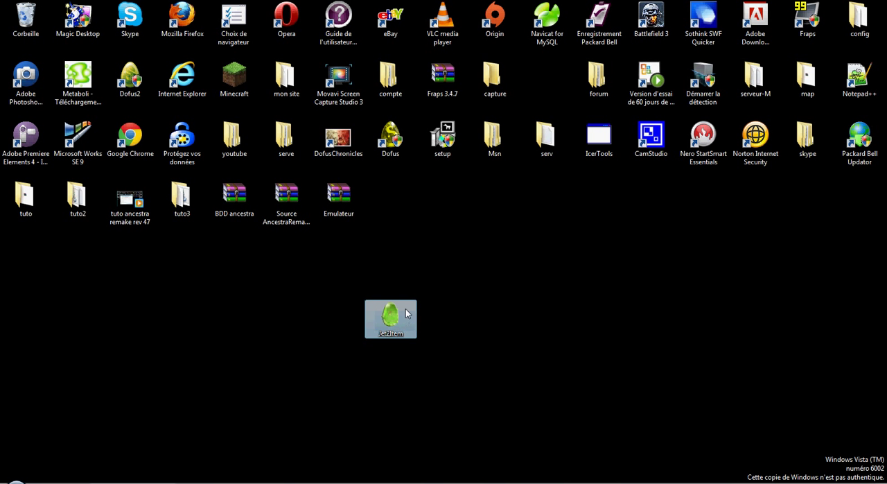
Launch Jet2Item from the desktop and keep it in a normal-sized window
drag(535, 104, 535, 104)
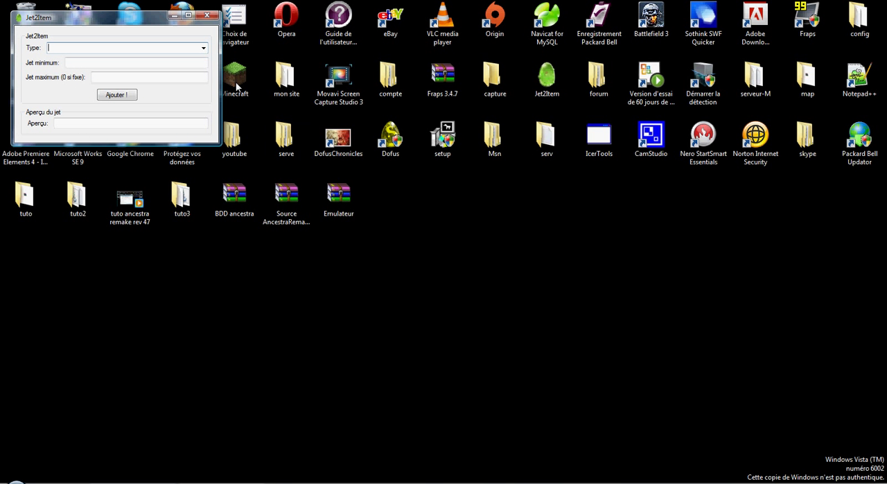
click(188, 15)
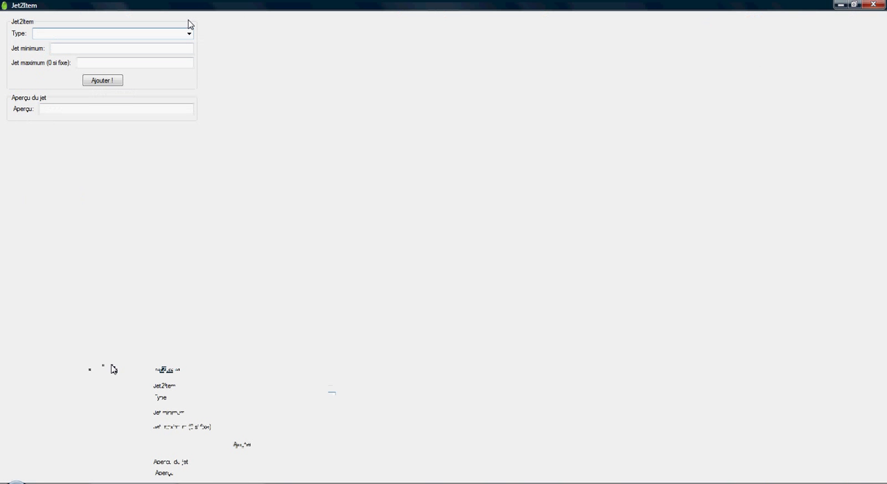
click(855, 4)
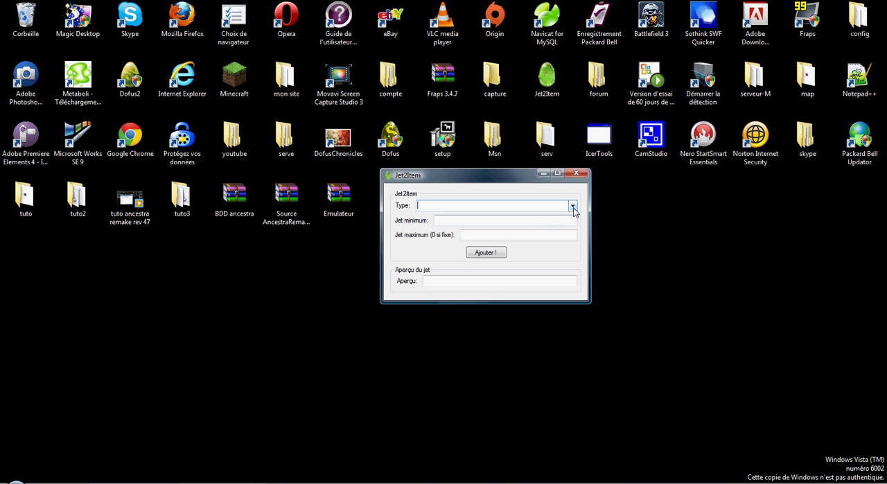
Generate a + PA stat code with minimum and maximum rolls of 100, and clear it from the preview
click(573, 206)
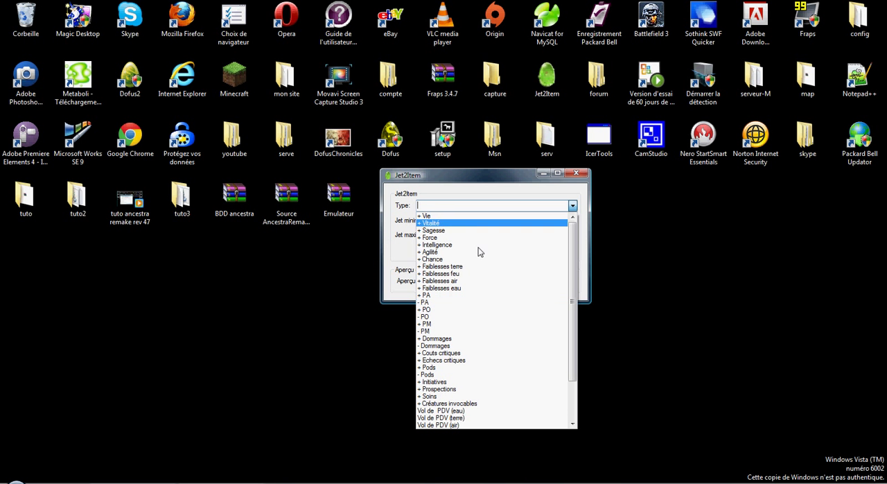
click(462, 297)
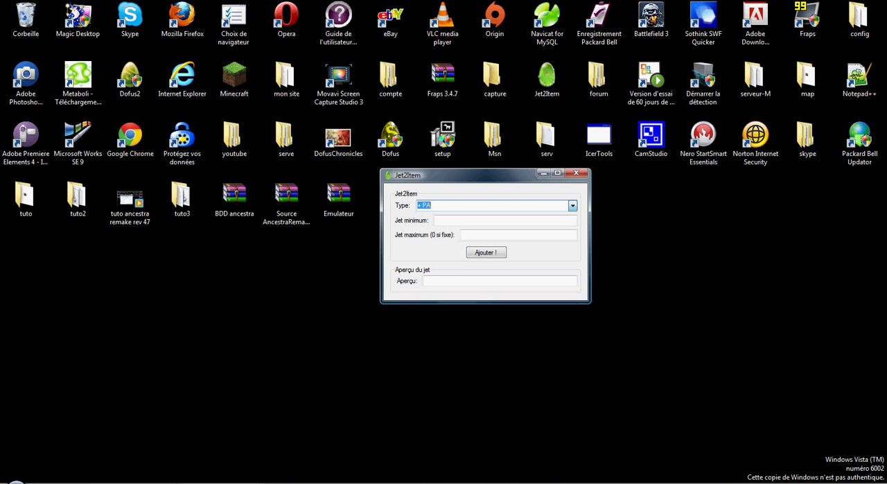
click(477, 237)
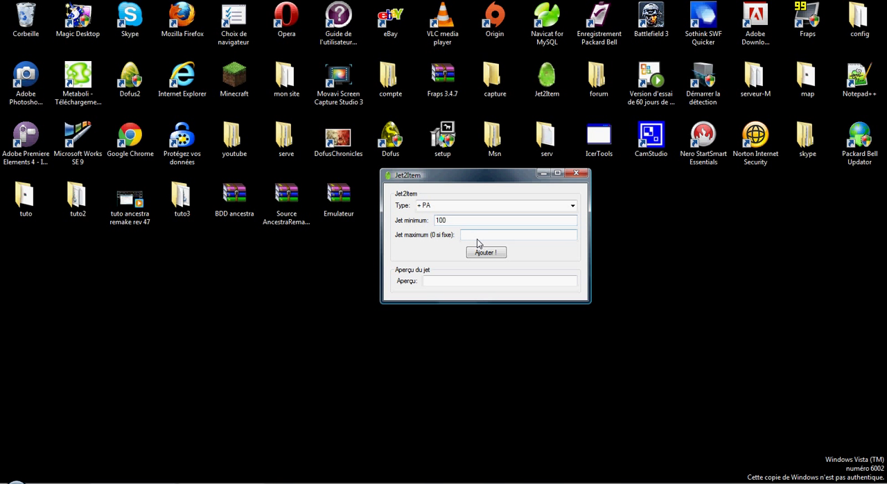
text(100)
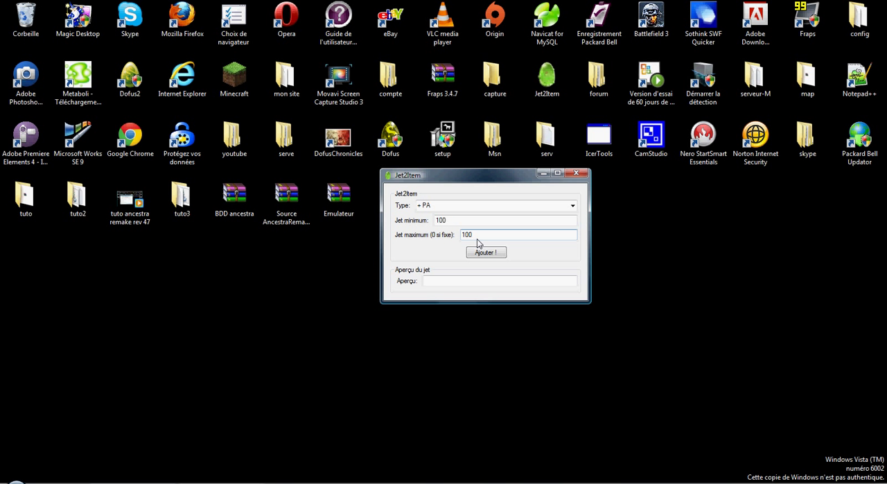
click(489, 254)
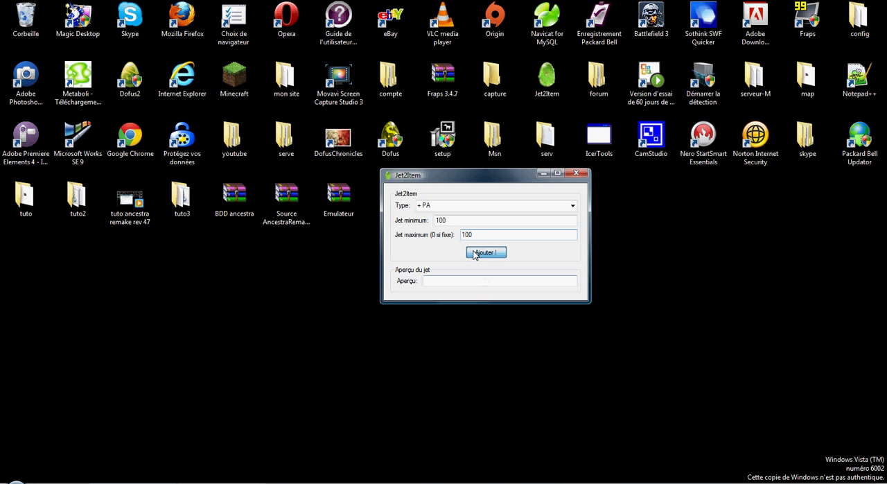
drag(483, 280, 385, 285)
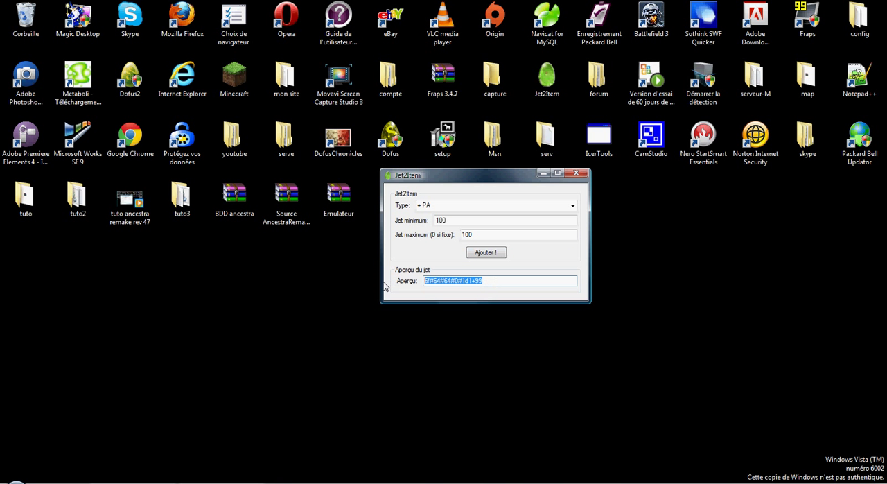
drag(455, 282, 394, 301)
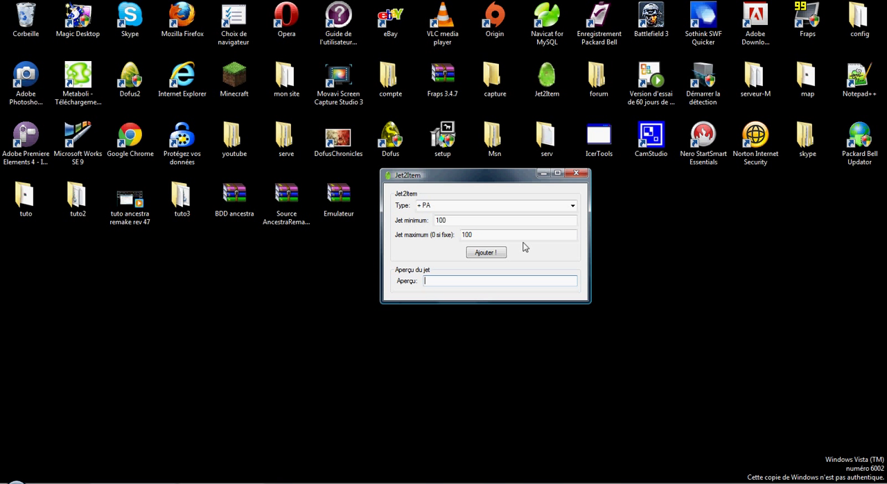
Generate a + Force stat code with minimum and maximum rolls of 1000000, and remove the leading comma from the preview
click(572, 205)
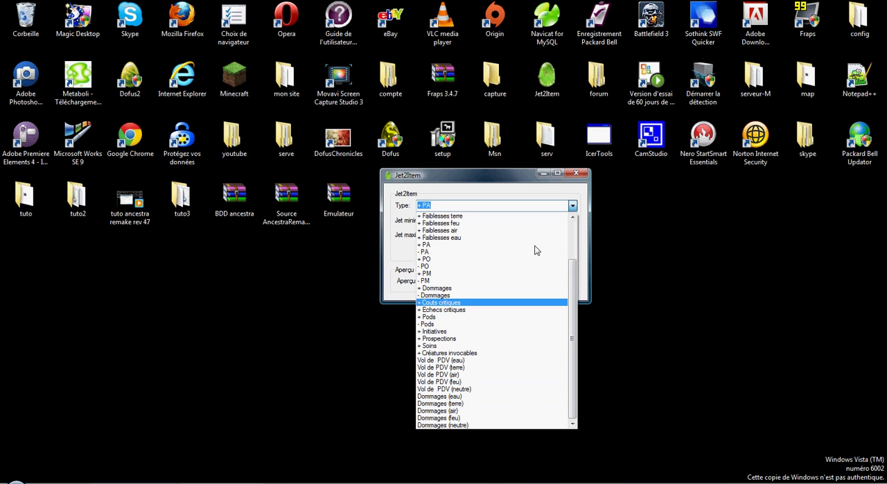
scroll(481, 352, up, 3)
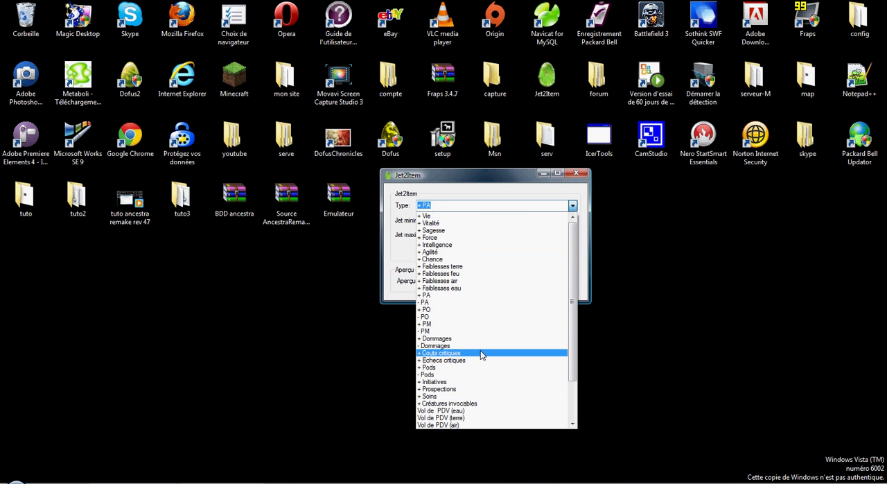
click(472, 238)
key(Tab)
text(1000000)
key(Tab)
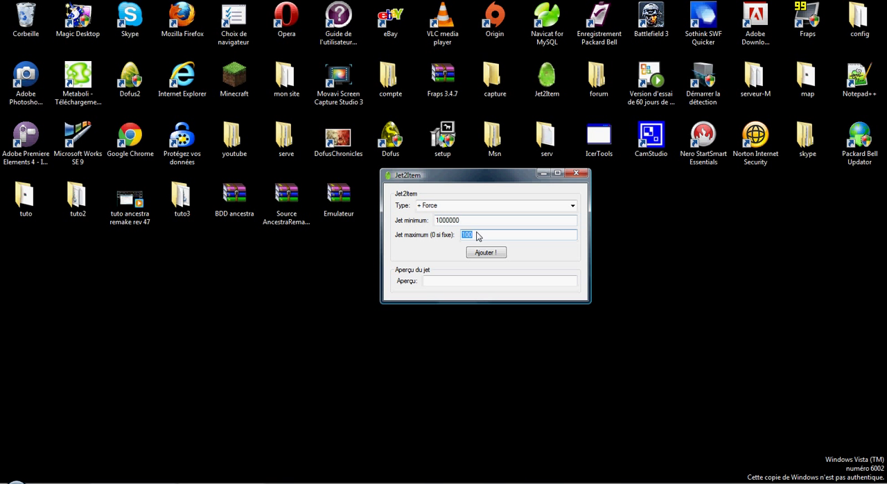
text(1000000)
click(483, 253)
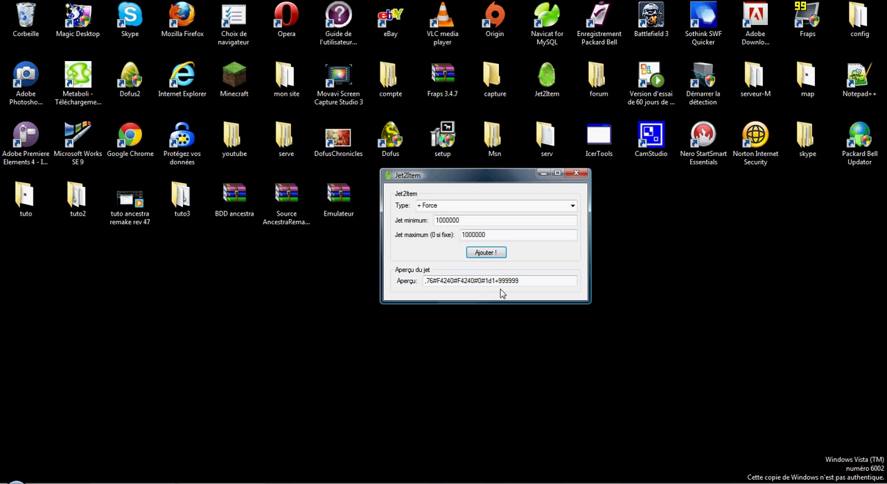
click(427, 281)
key(BackSpace)
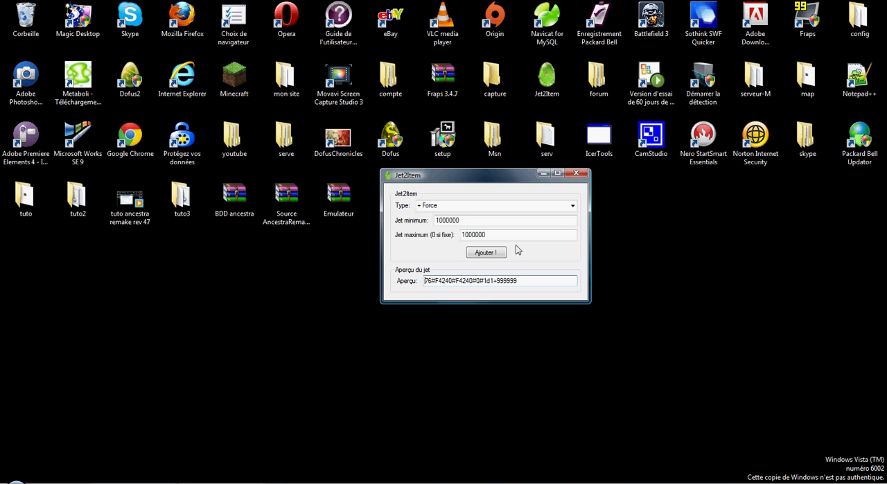
Add + Intelligence and + Chance to the stat code with the same 1000000 rolls
click(573, 206)
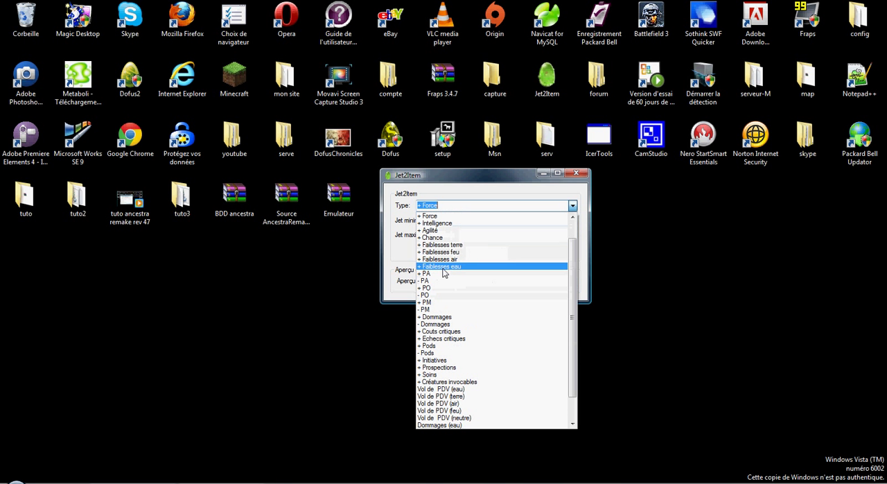
click(438, 223)
click(487, 253)
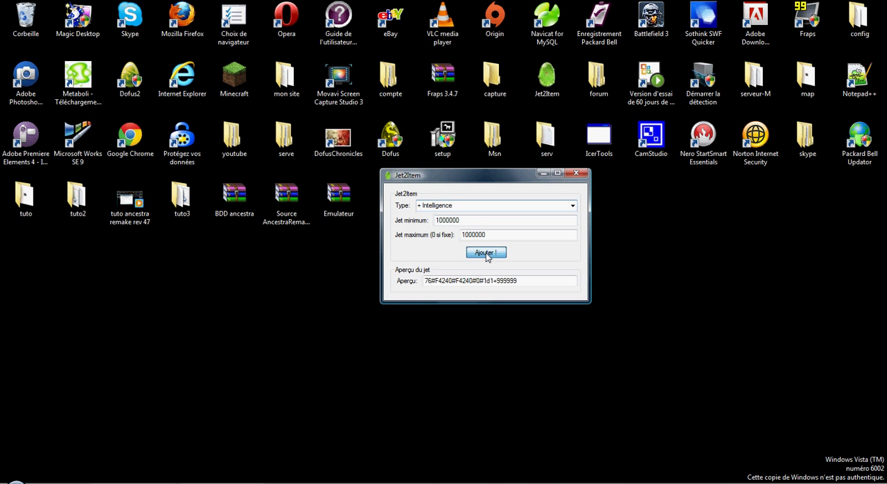
click(572, 205)
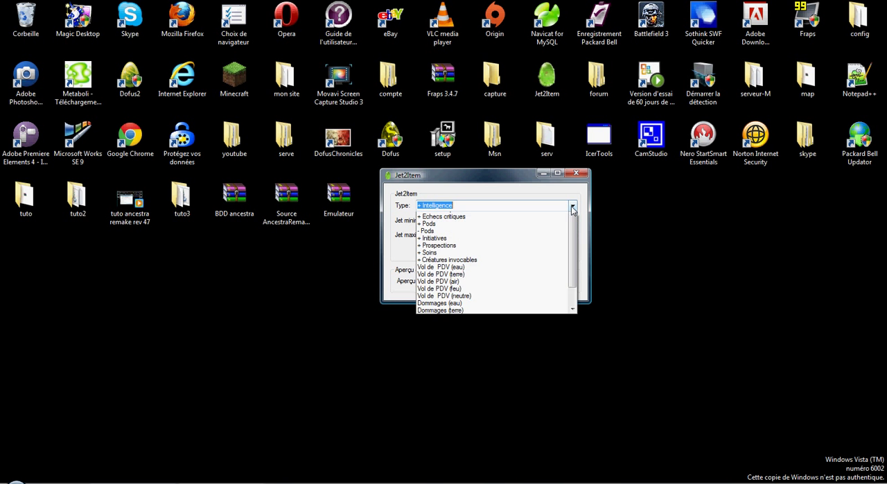
click(450, 229)
click(491, 254)
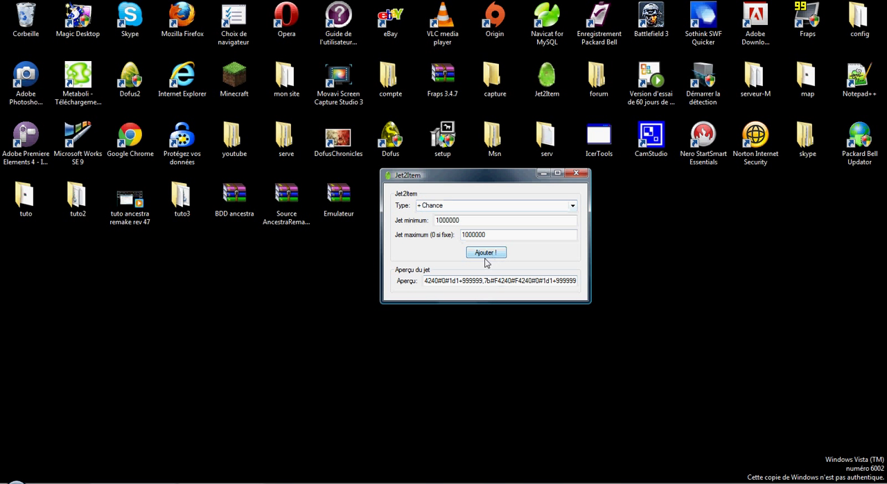
Copy the entire generated stat code from the preview and minimize Jet2Item
drag(578, 285, 403, 287)
right_click(461, 284)
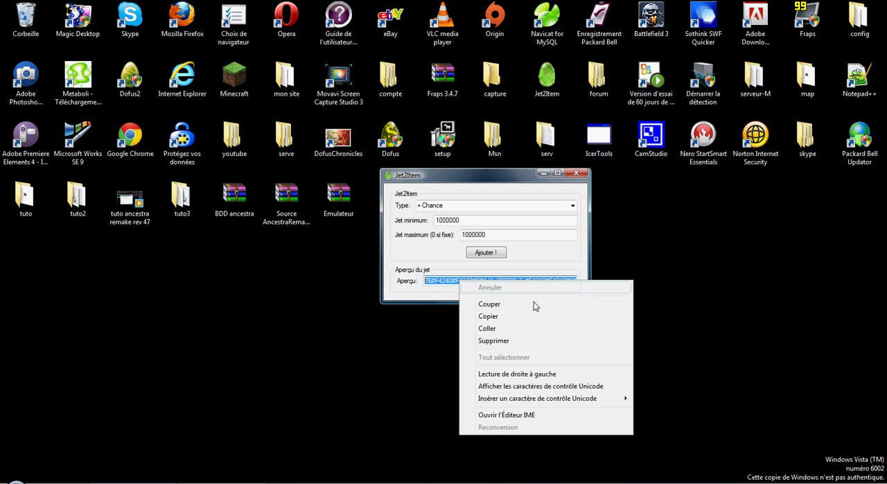
click(511, 315)
click(542, 175)
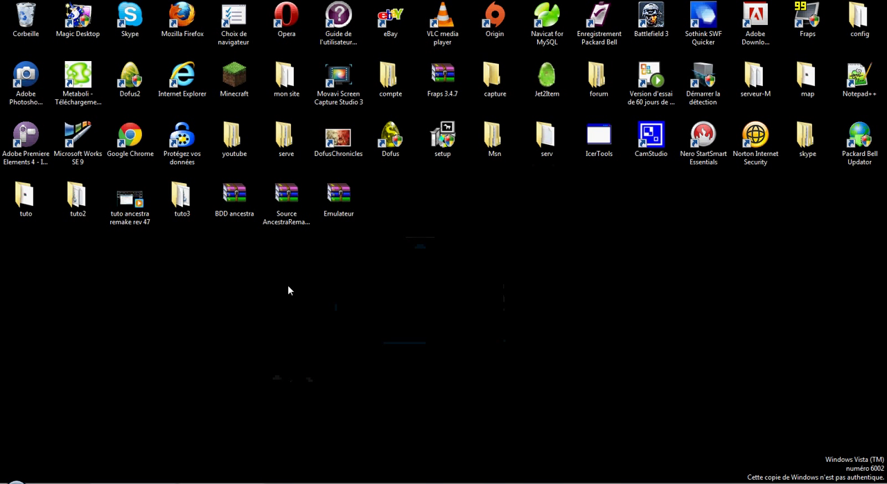
Launch Navicat for MySQL and continue with the trial version
click(15, 480)
click(69, 308)
click(15, 480)
click(64, 243)
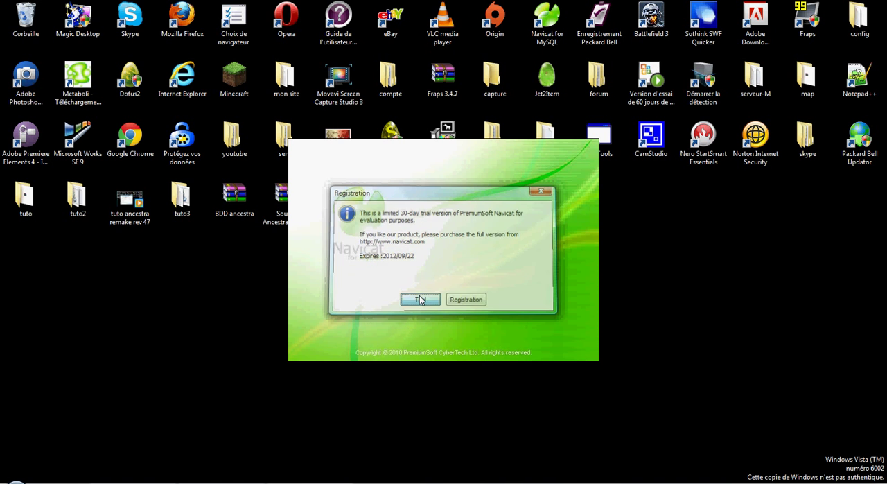
click(419, 299)
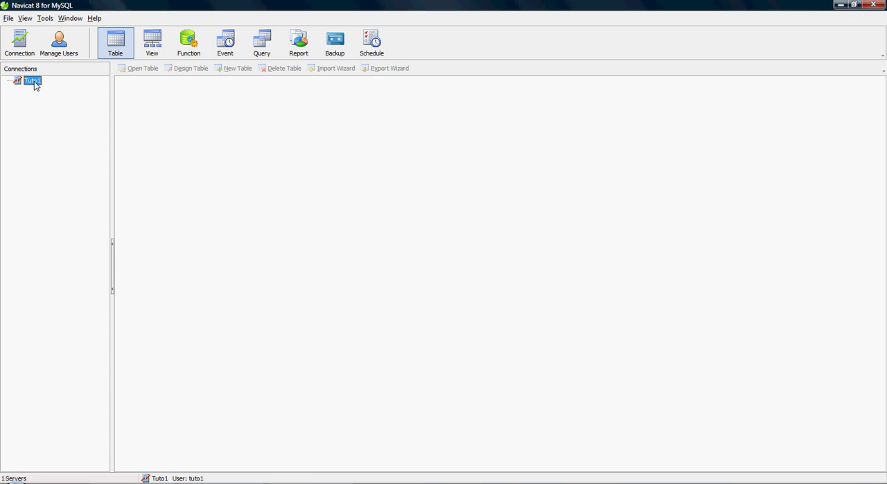
Connect to Tuto1 and open its ancestra_other and ancestra_static databases
double_click(41, 83)
click(47, 90)
double_click(47, 90)
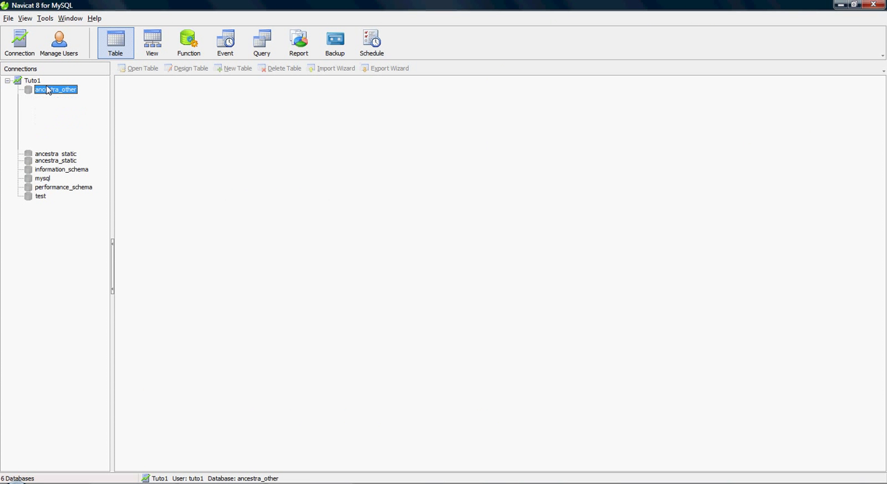
double_click(48, 90)
click(53, 99)
double_click(53, 100)
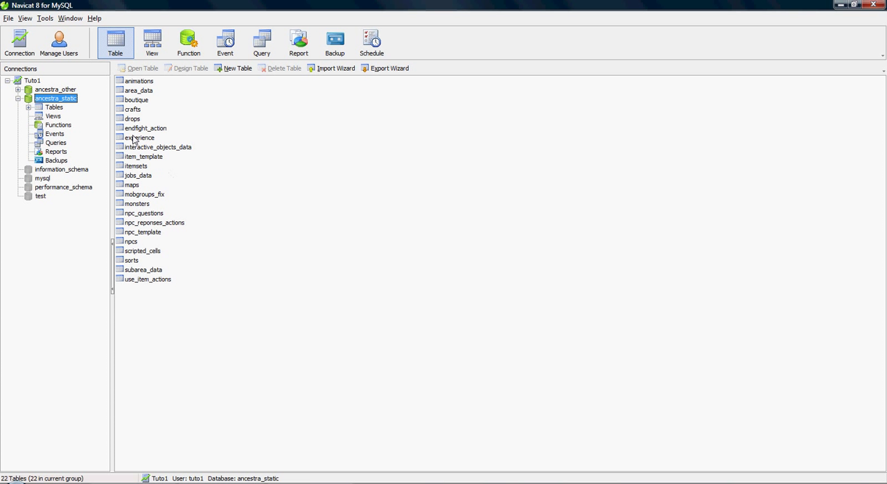
Open the item_template table of ancestra_static, dismiss the primary key warning and maximize the table window
double_click(146, 158)
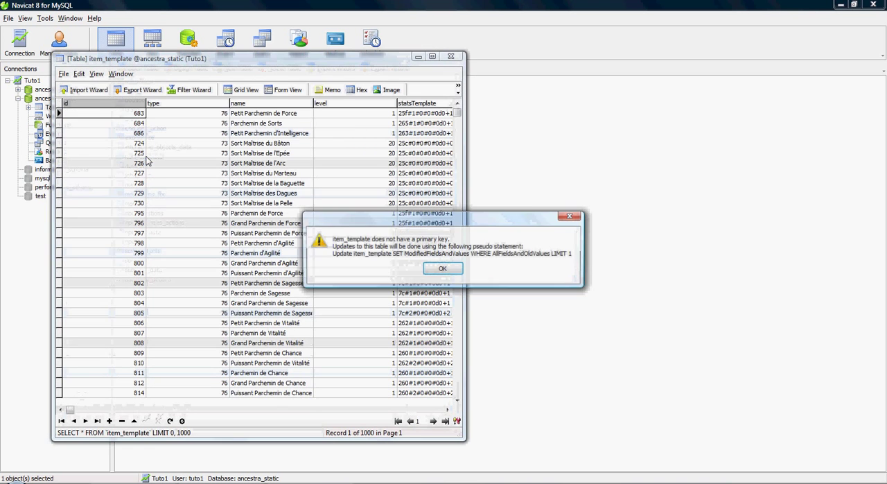
click(428, 269)
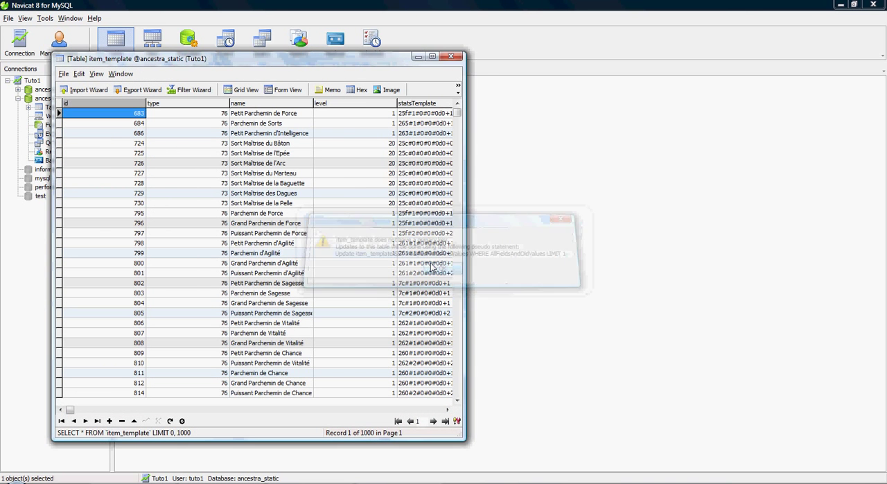
scroll(296, 277, down, 4)
scroll(296, 277, down, 4)
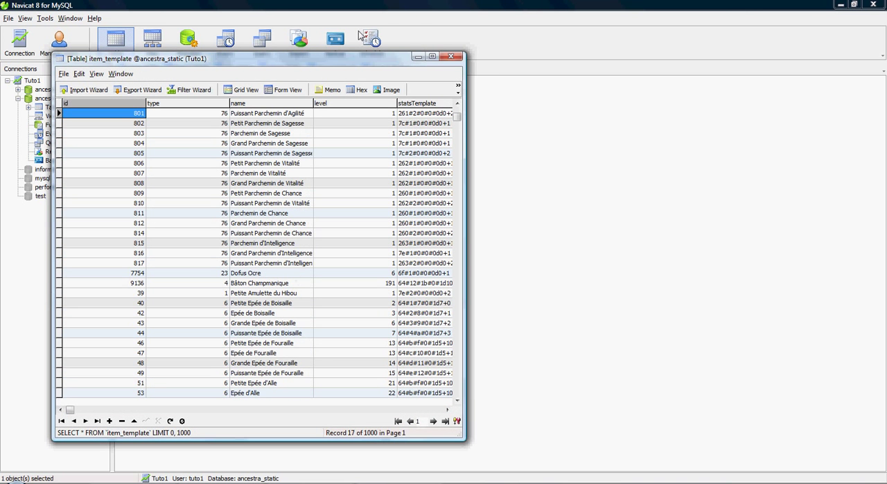
click(432, 56)
Replace the statsTemplate value of Puissante Amulette du Loup (id 84) with the copied stat code
scroll(290, 242, down, 4)
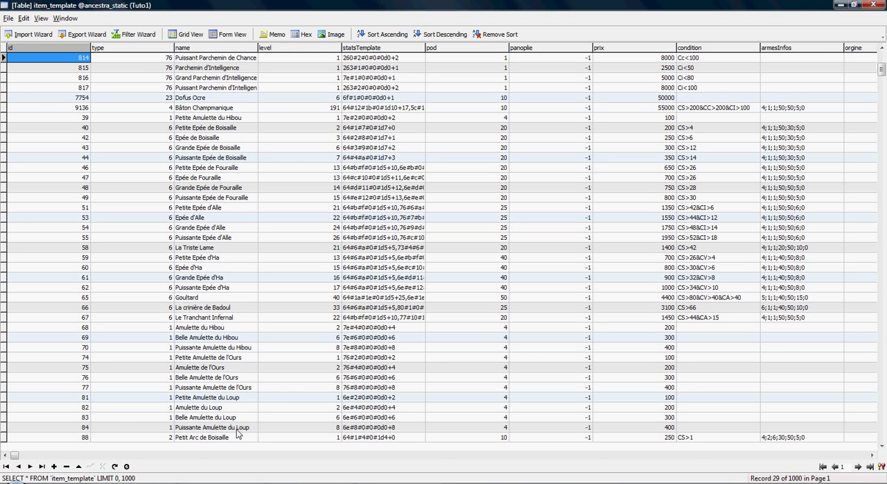
click(255, 427)
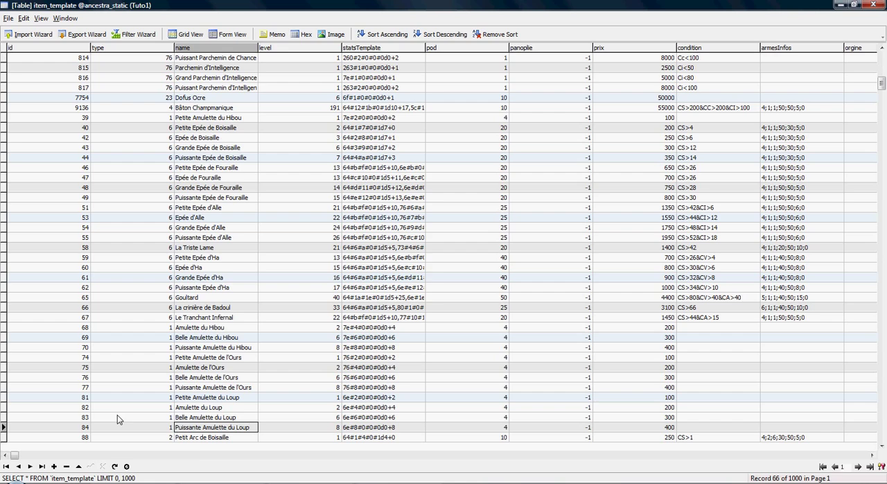
click(255, 428)
key(Tab)
key(Tab)
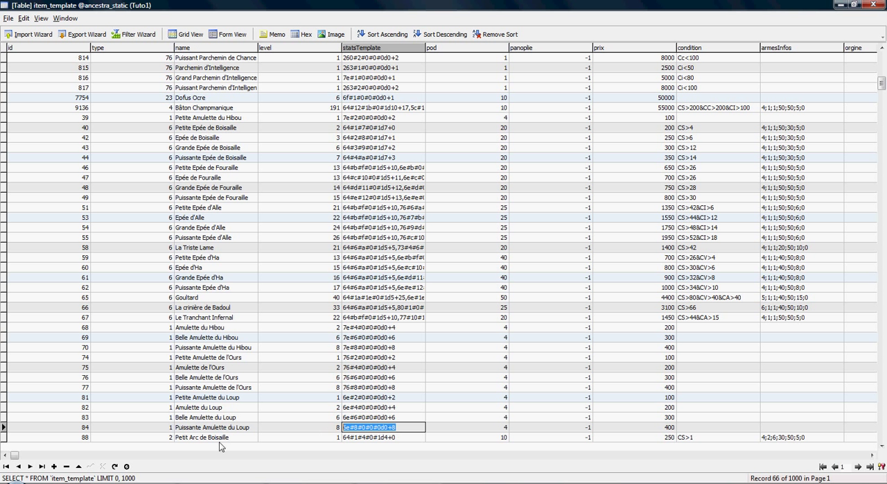
key(Delete)
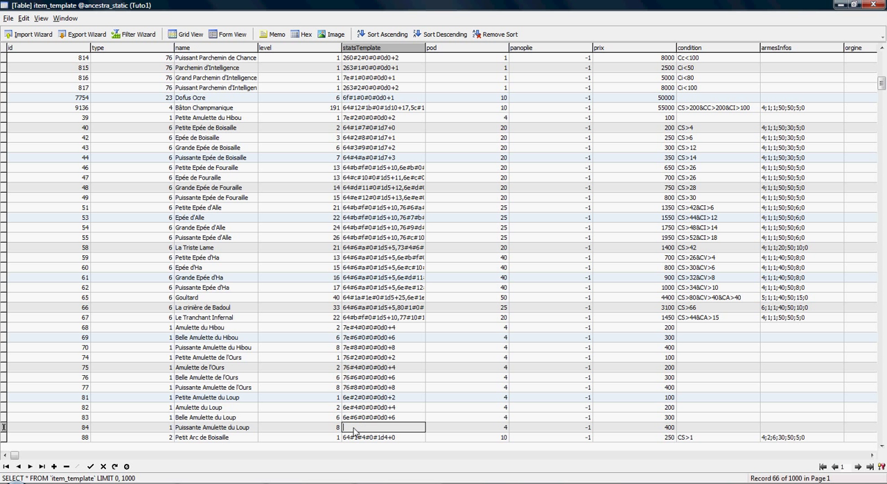
right_click(355, 427)
click(389, 280)
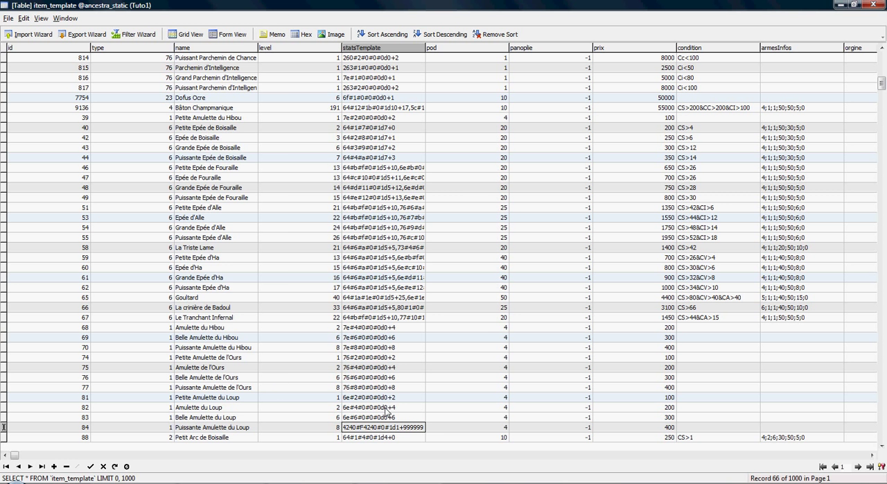
key(Tab)
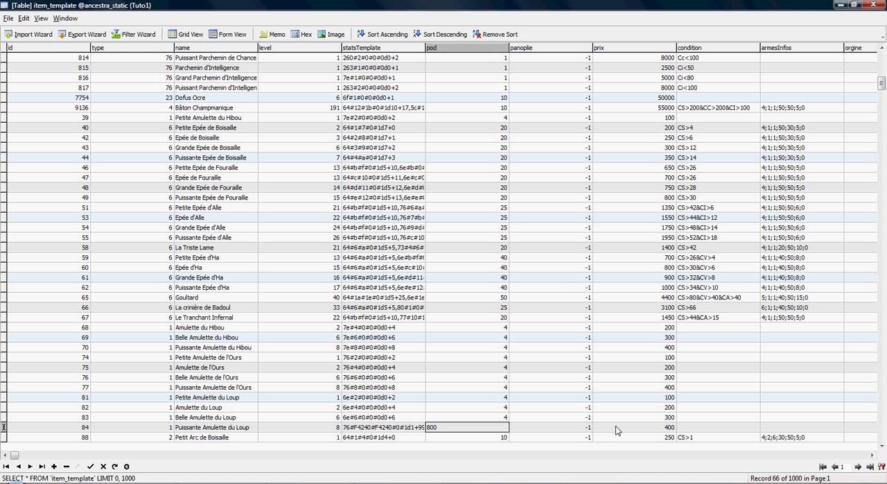
drag(611, 427, 593, 427)
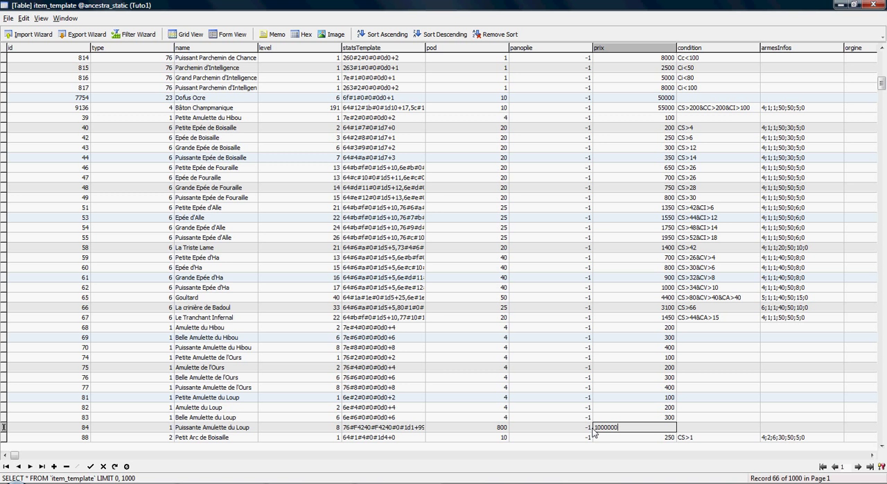
key(Return)
click(452, 272)
key(BackSpace)
click(685, 430)
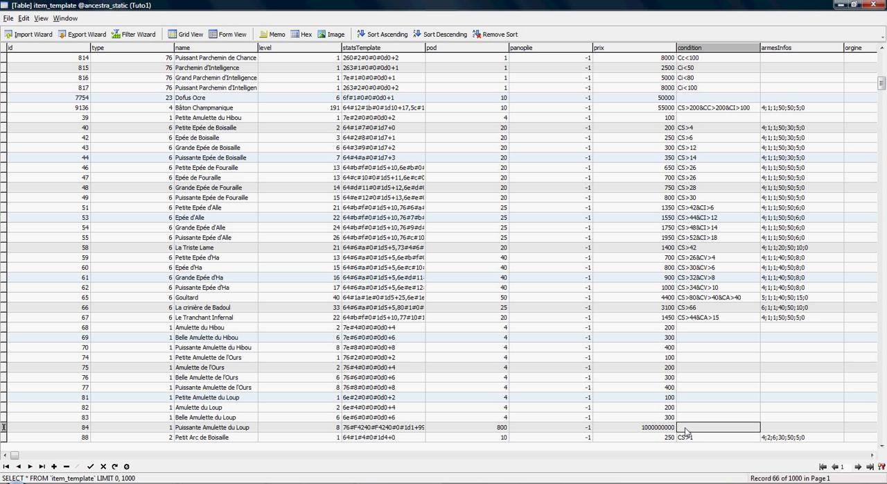
Leave the remaining fields of the amulet's record as they are, save the record and close the item_template table
click(787, 430)
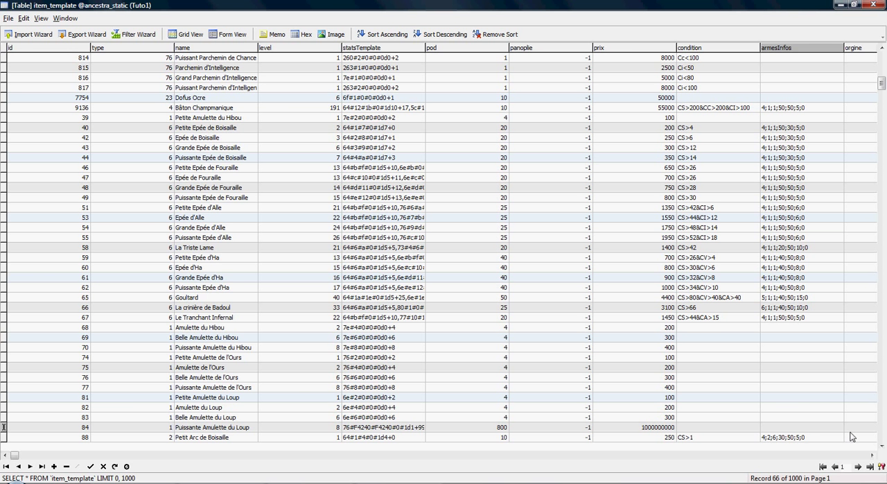
click(851, 430)
key(Tab)
key(Tab)
key(Tab)
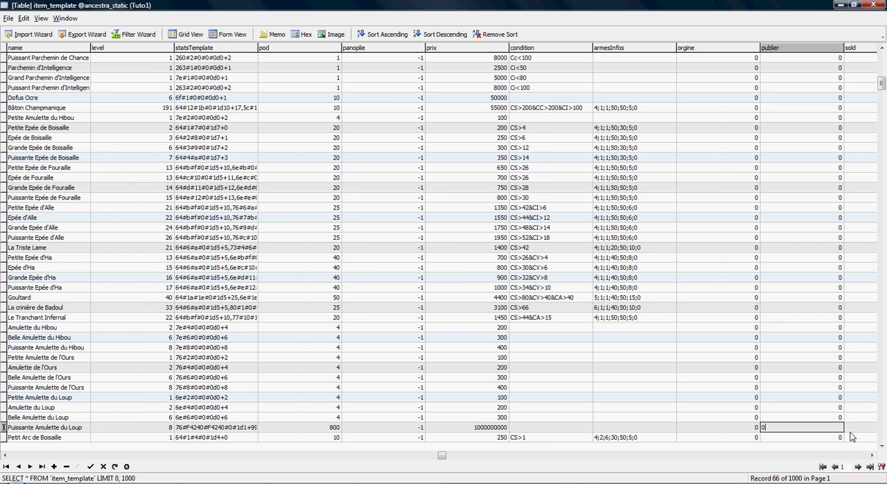
key(Down)
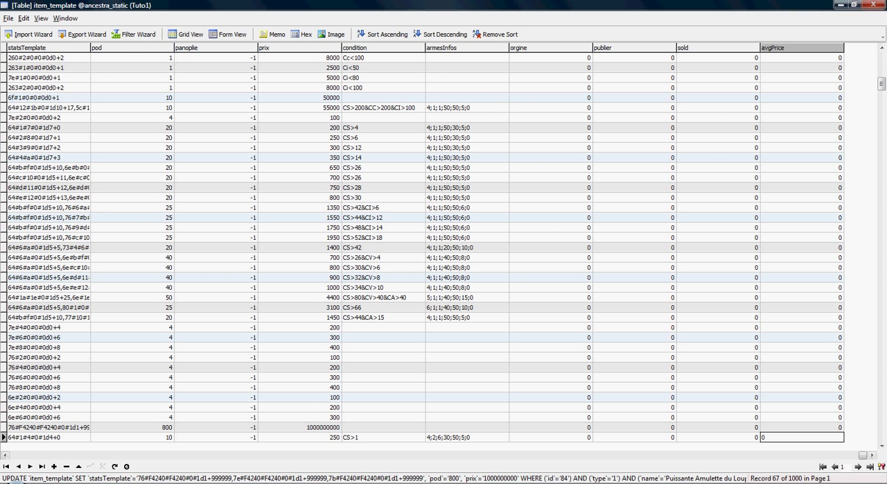
click(874, 4)
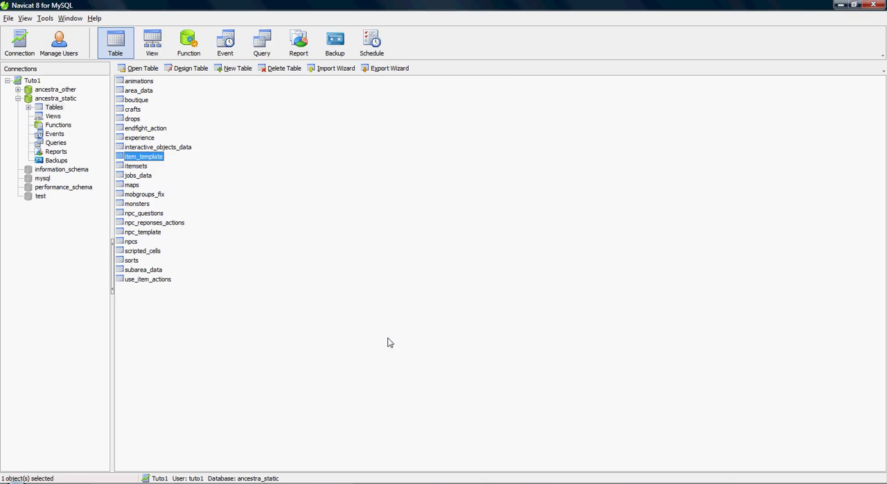
Reopen the item_template table, check the saved values of Puissante Amulette du Loup and close the table
double_click(152, 157)
click(442, 268)
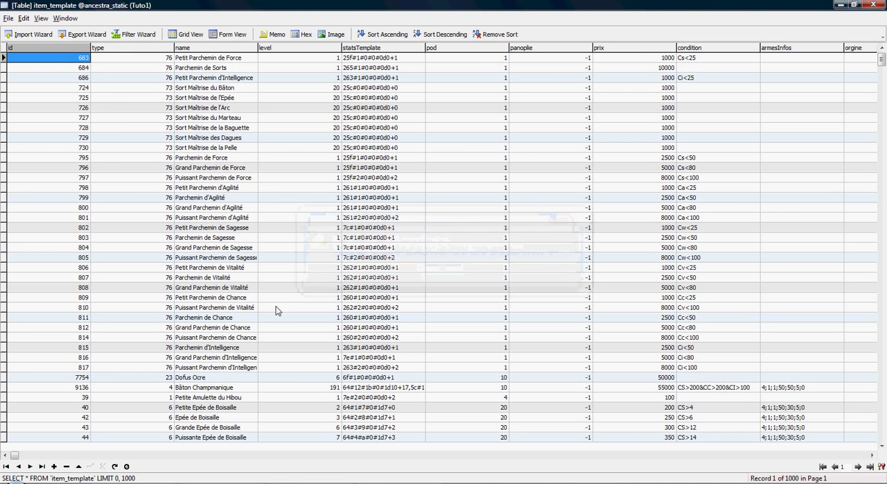
scroll(257, 320, down, 4)
scroll(257, 321, down, 7)
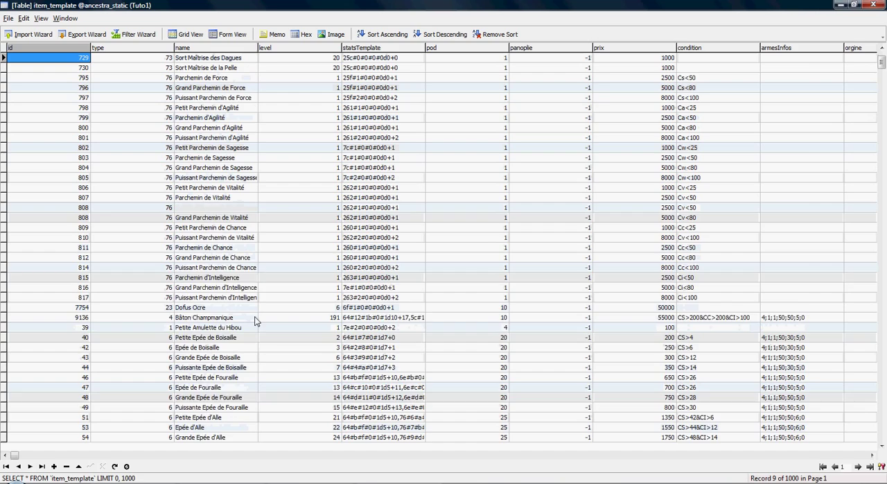
scroll(255, 320, down, 8)
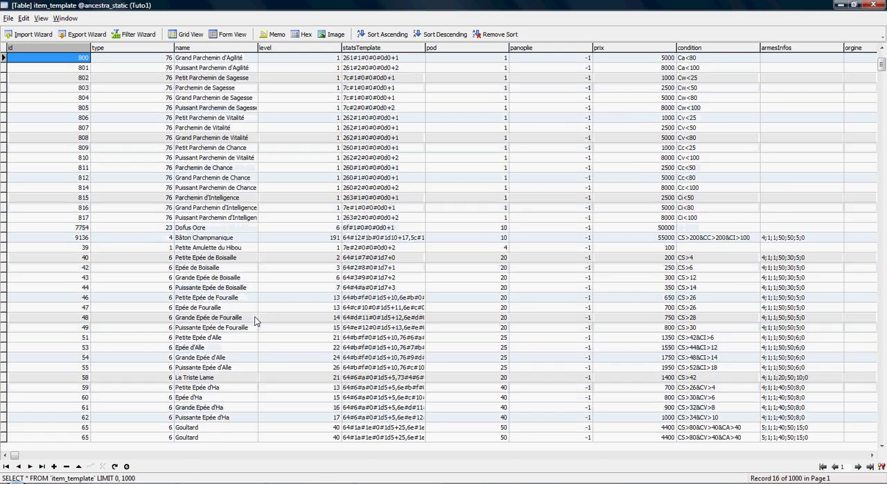
scroll(254, 321, down, 3)
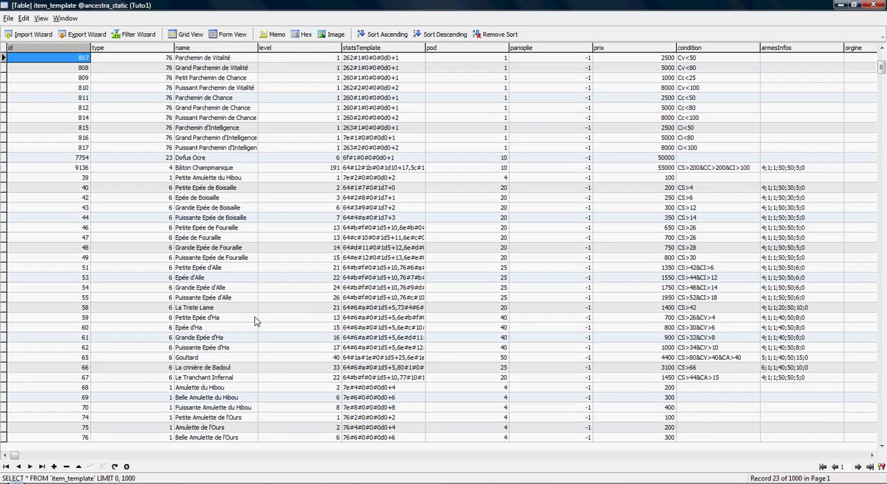
scroll(254, 321, down, 5)
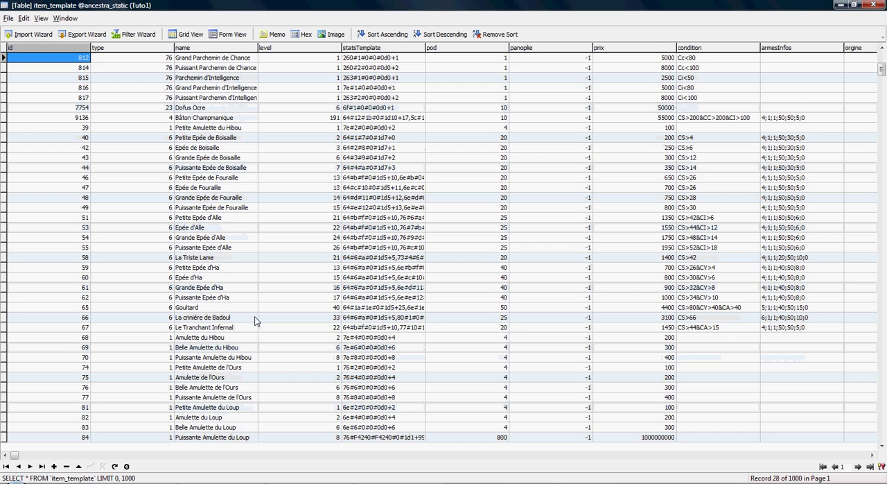
scroll(255, 321, down, 5)
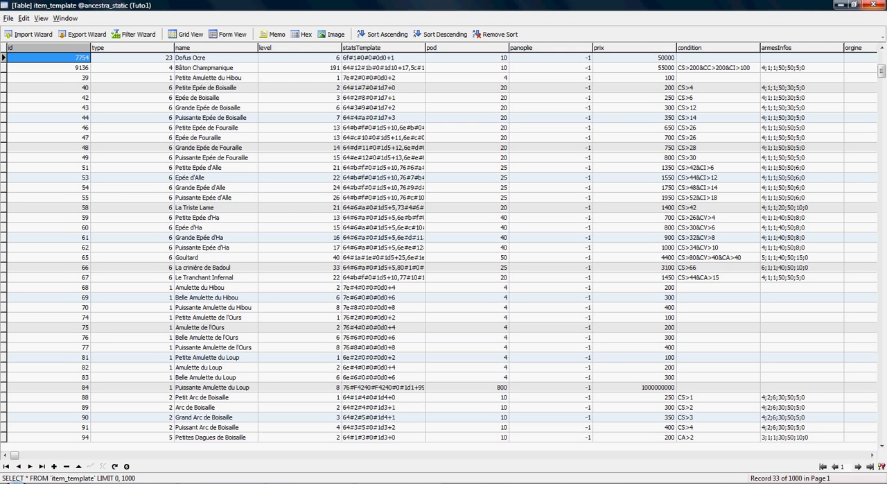
click(874, 5)
Minimize Navicat, launch the Ancestra server with the Start file in the desktop's tuto3 folder, and minimize both windows
click(840, 5)
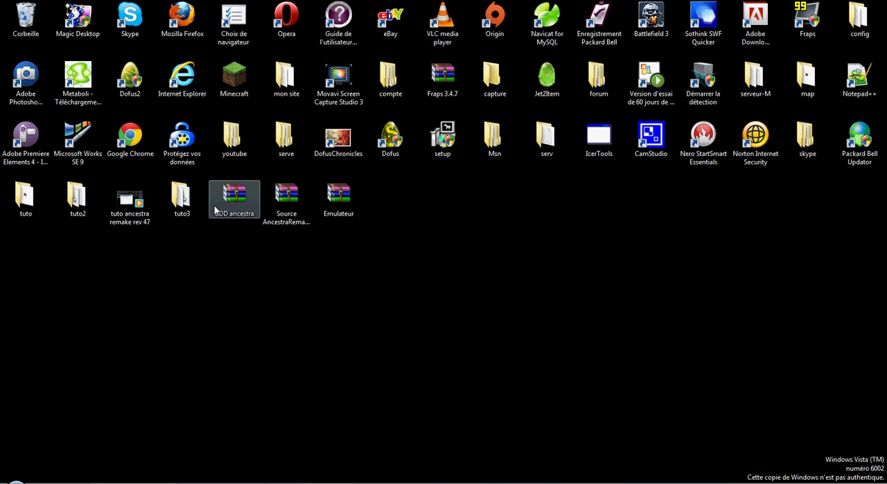
double_click(173, 212)
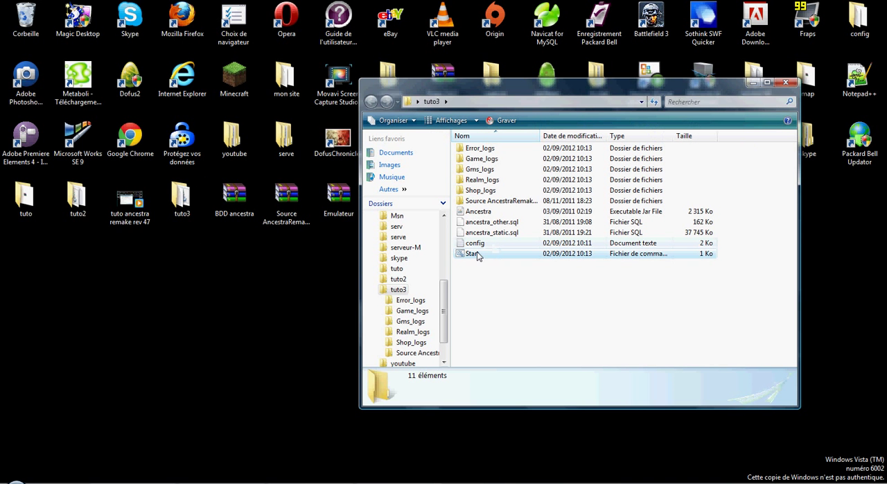
double_click(476, 255)
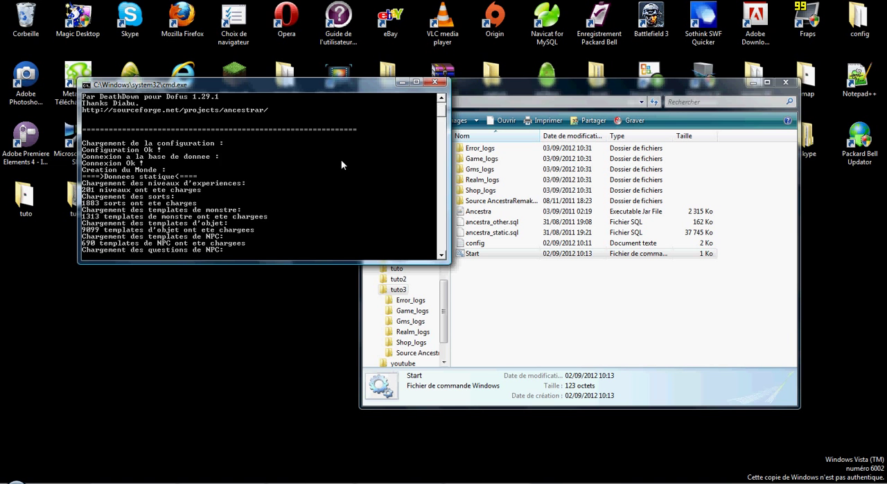
click(401, 82)
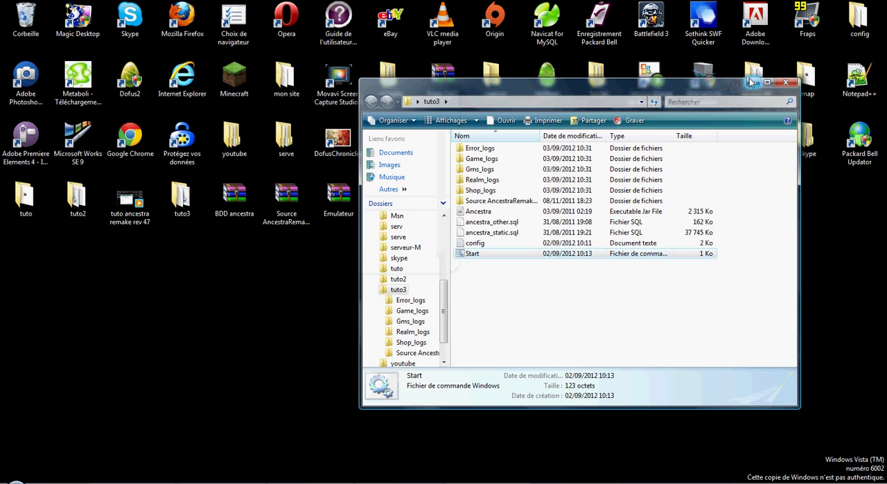
click(752, 83)
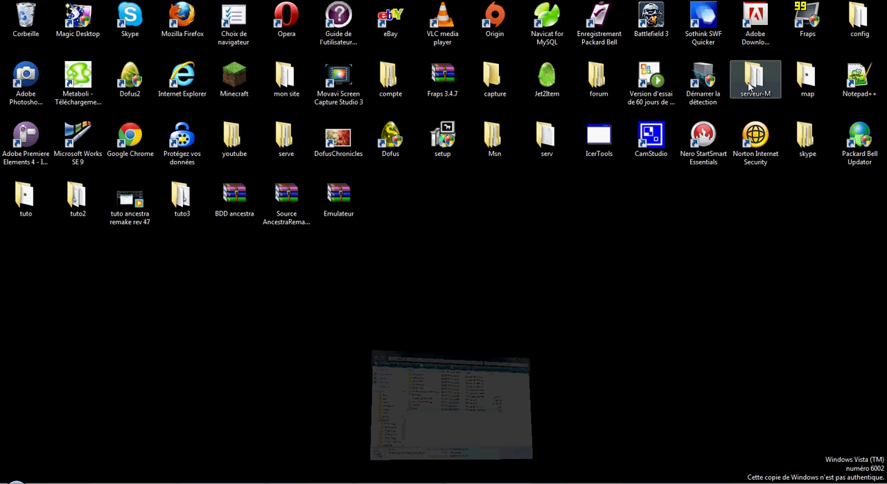
Restore and close Jet2Item, and bring the server console back to the front
click(284, 478)
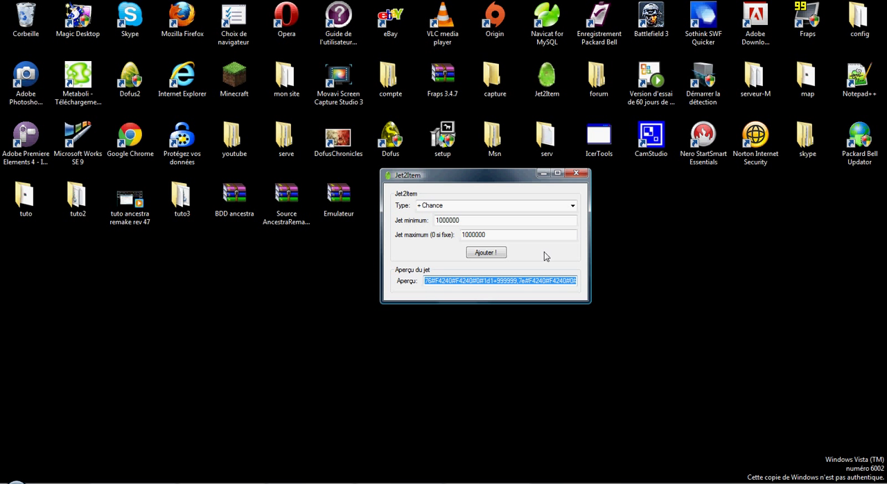
click(576, 173)
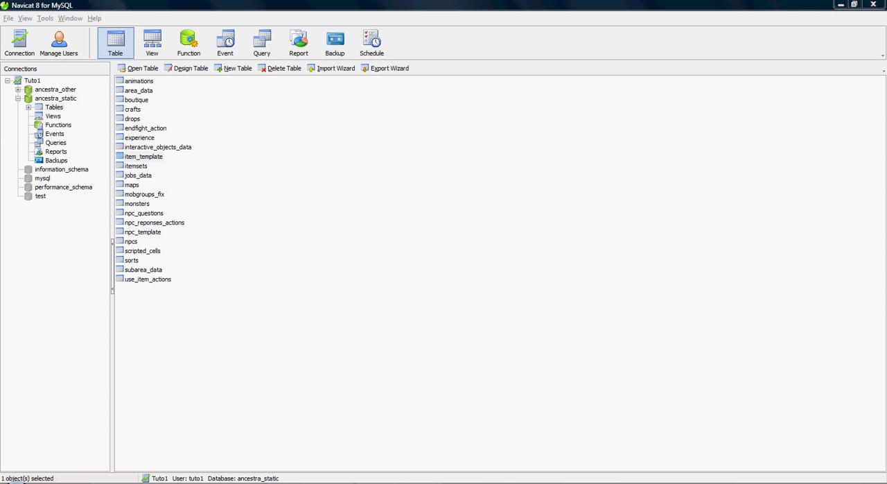
key(alt+Tab)
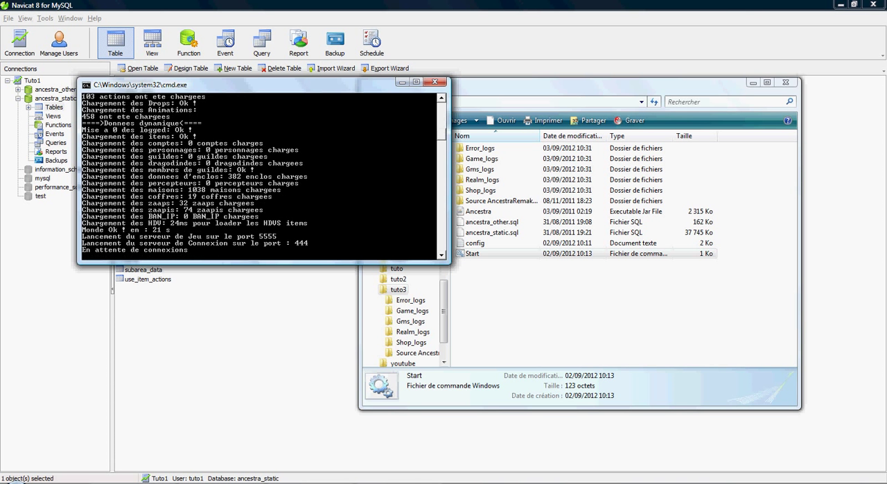
Open the Dofus installation folder, examine the connection server entry in its config file in Notepad, and close the file
click(16, 482)
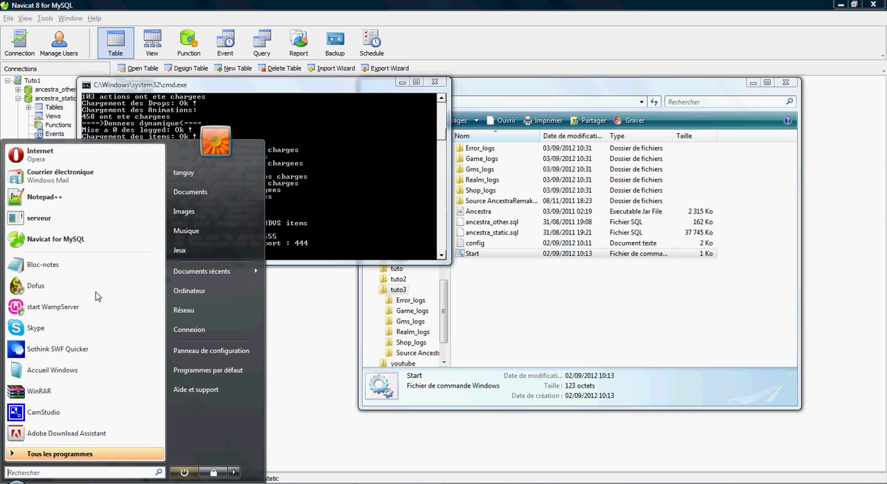
right_click(39, 288)
click(113, 86)
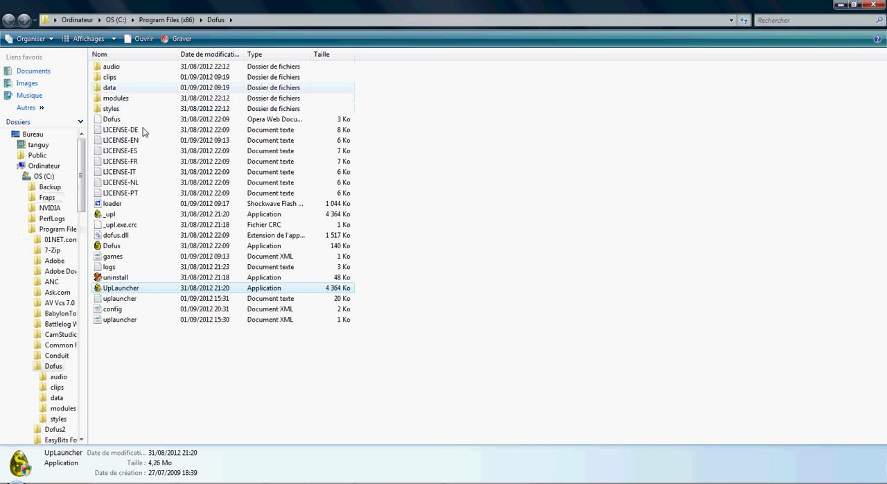
right_click(123, 309)
click(189, 115)
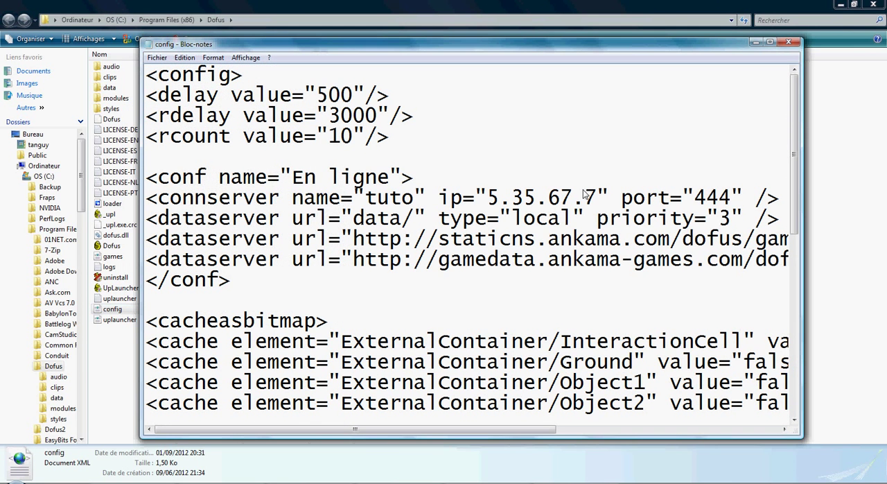
click(799, 42)
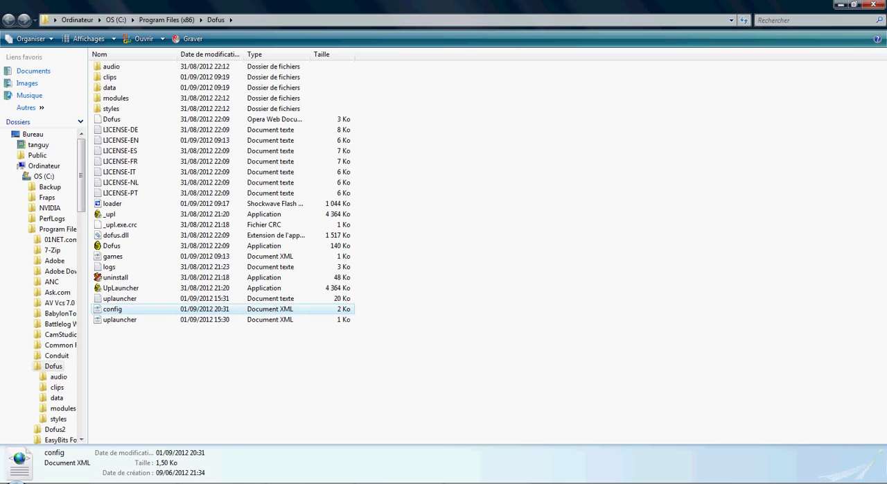
Launch Dofus, start the game from the updater with the En ligne configuration and tuto server, and maximize its window
click(15, 482)
click(73, 291)
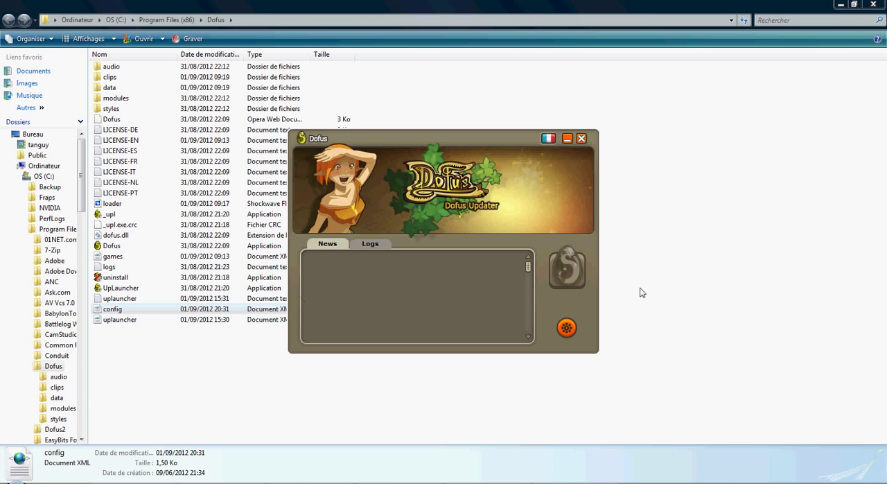
click(580, 268)
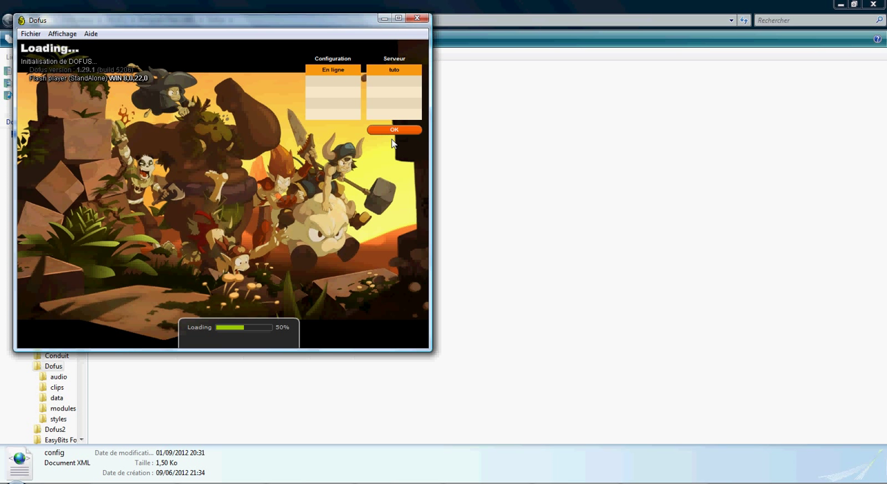
click(398, 18)
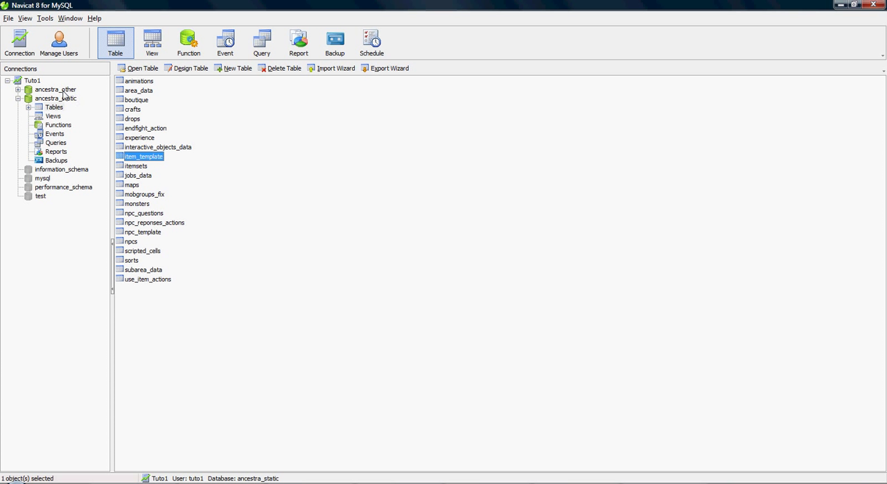
Switch to Navicat, open the accounts table of the ancestra_other database, and start a record with guid 1
double_click(56, 89)
double_click(135, 81)
click(97, 89)
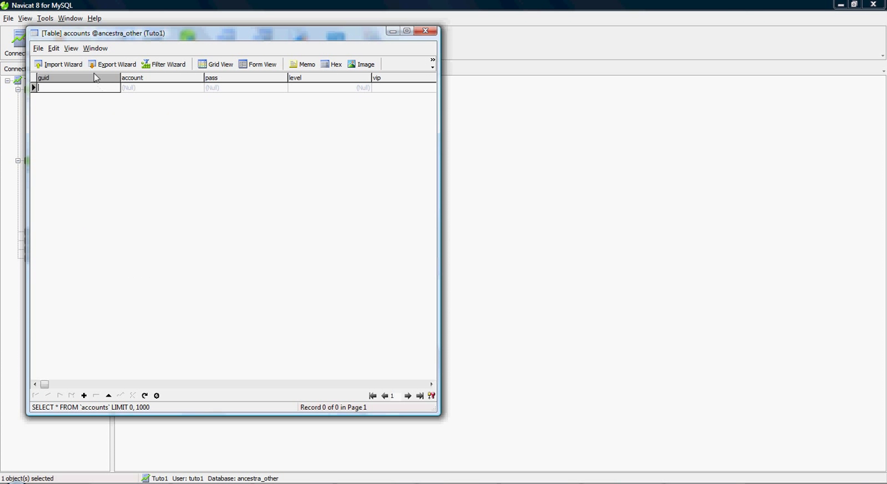
text(1)
Enter the account name and account password in the new record, set its level to 5, and close the table, saving the record
click(139, 88)
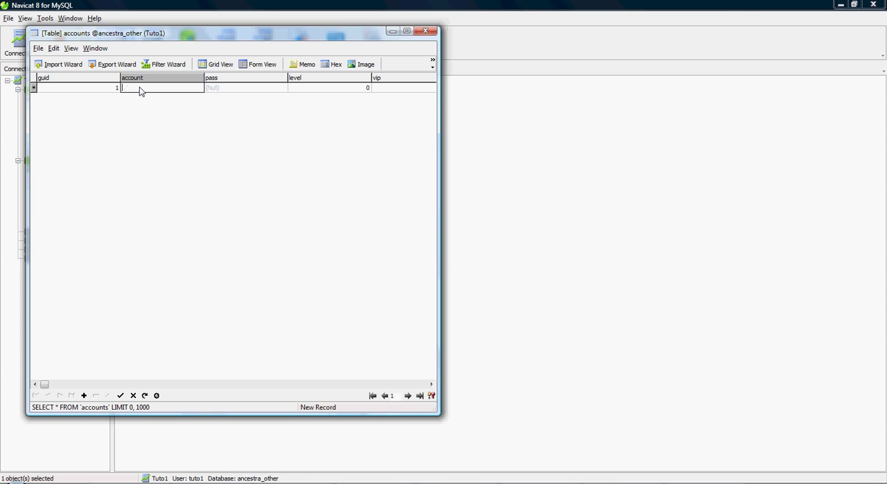
text(123456)
click(234, 88)
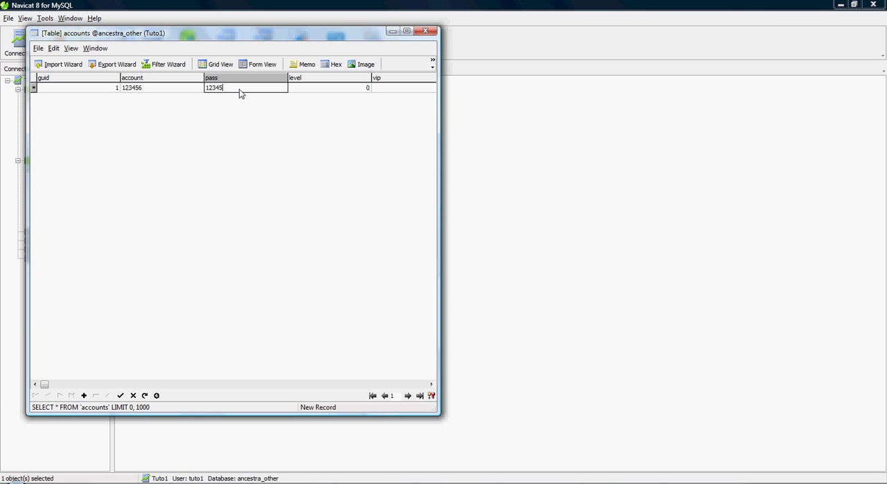
click(338, 88)
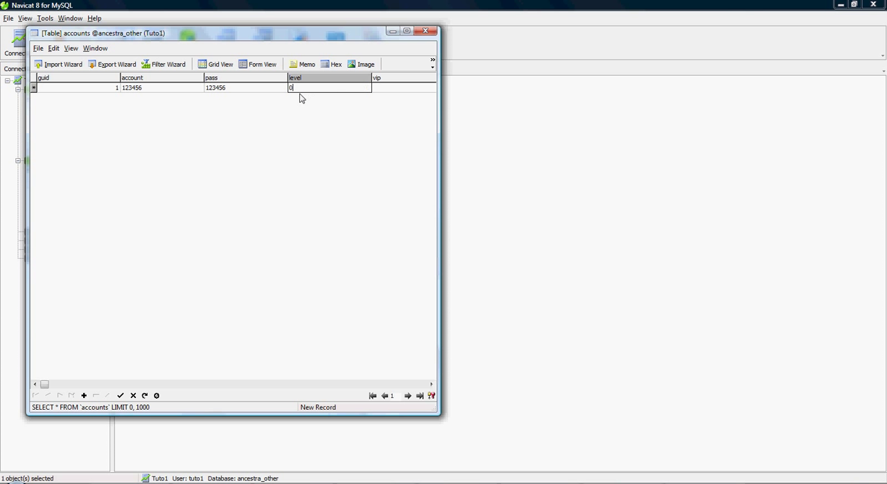
text(5)
click(425, 30)
click(395, 272)
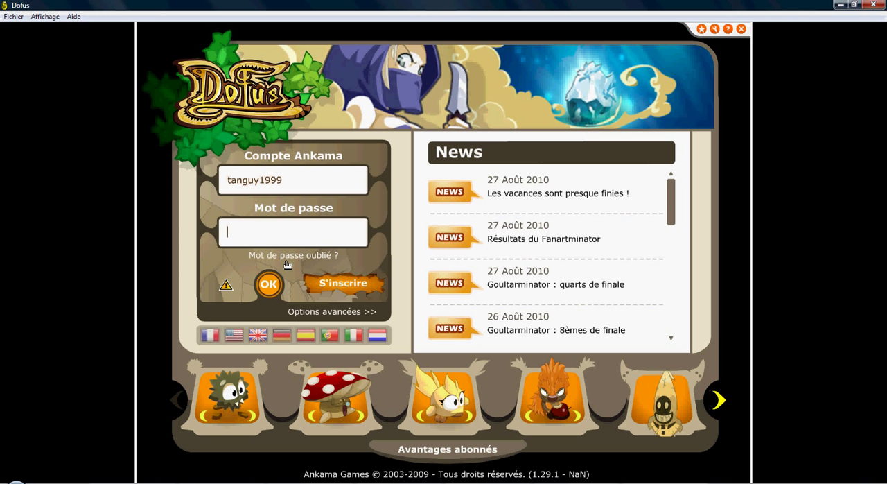
Switch to Dofus, replace the prefilled login with the new account name, enter the account password, and log in
drag(288, 191, 173, 192)
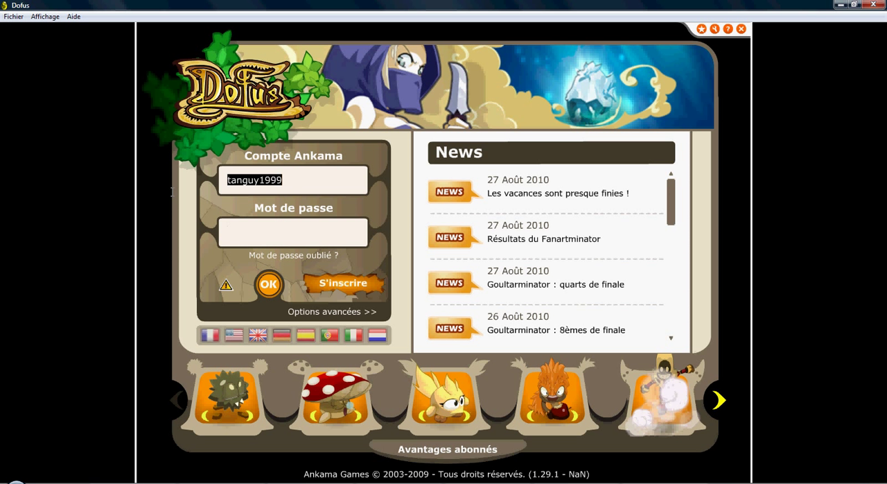
text(123456)
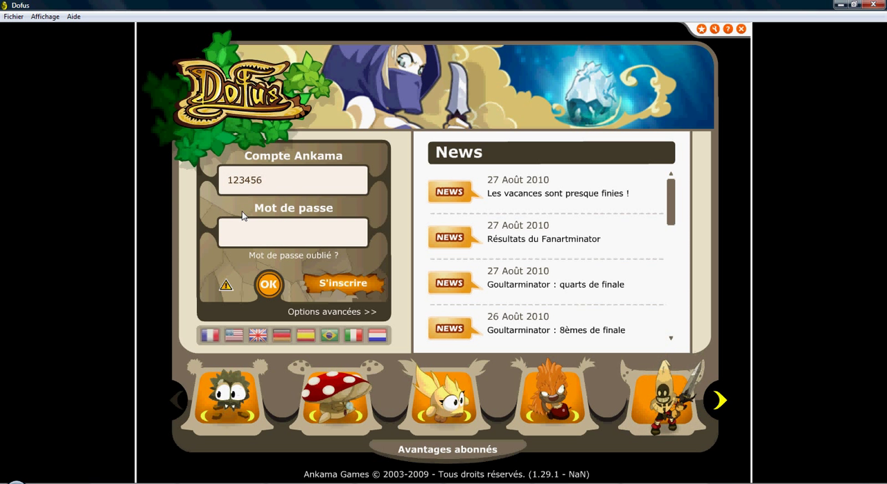
click(261, 231)
text(*****)
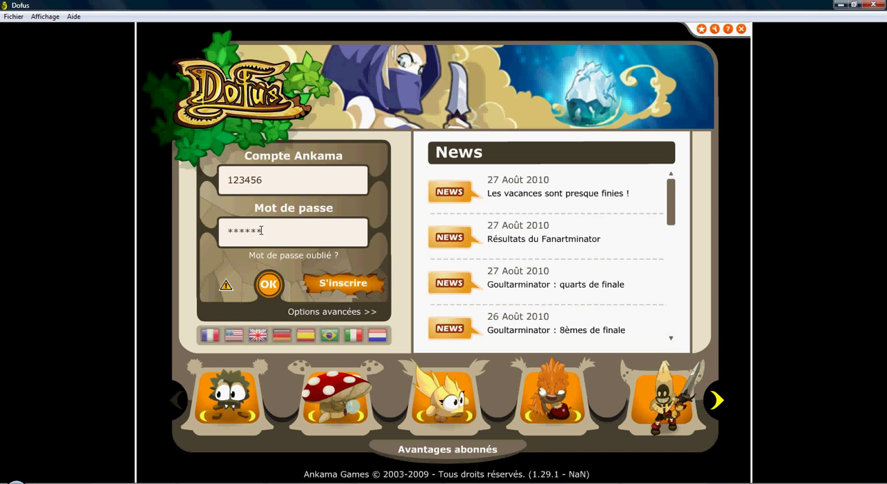
key(Return)
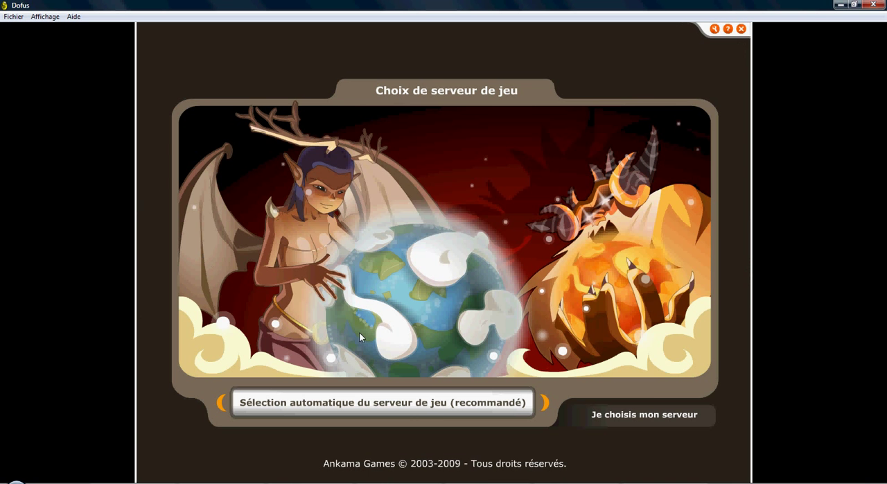
Choose automatic game server selection and create a Sram character with a randomly generated name
click(441, 403)
click(647, 337)
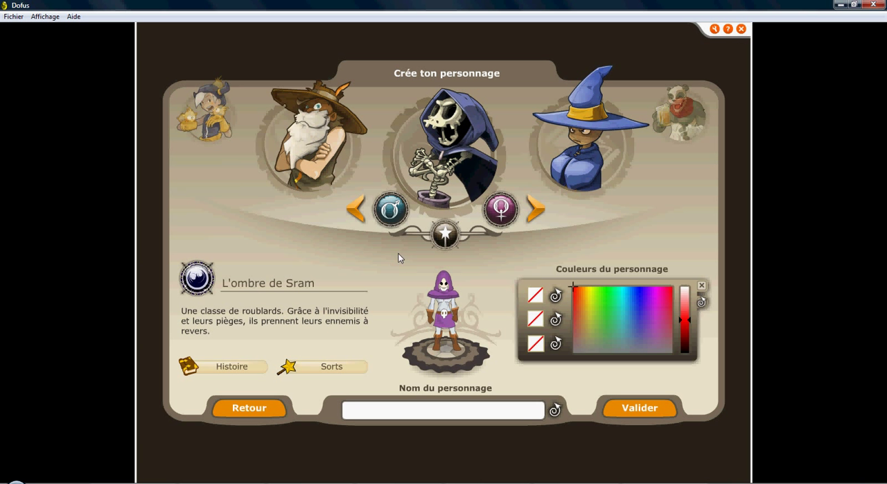
click(555, 410)
click(635, 409)
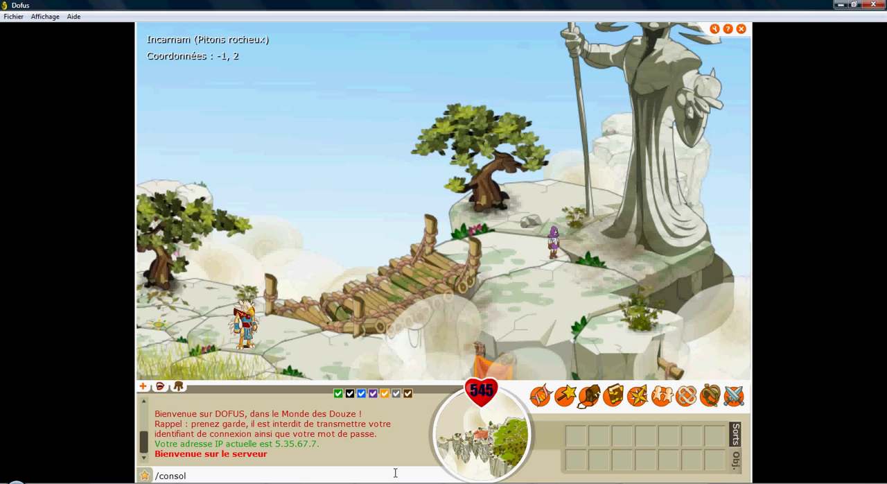
Open the game console from the chat, create item 84 with the command item 84, and close the console
key(Return)
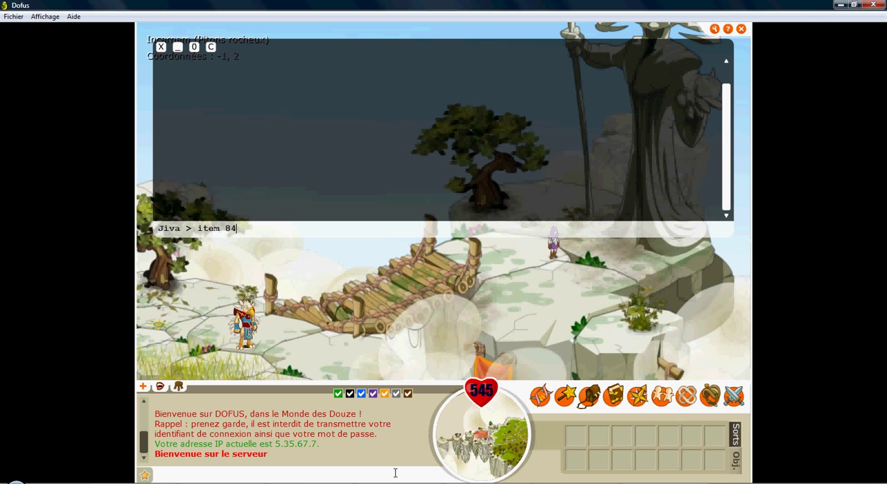
key(Return)
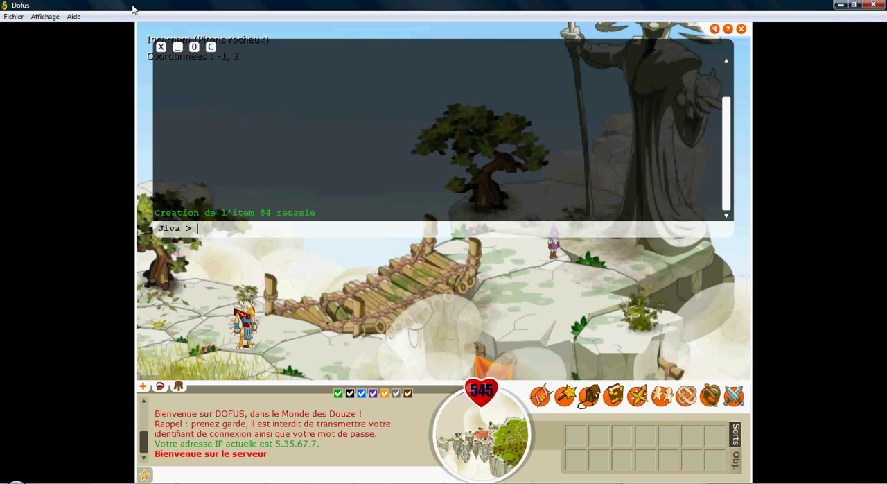
click(161, 47)
Open the inventory, examine the effects of the created amulet, dismiss the Windows activation notification, and close the inventory
click(595, 410)
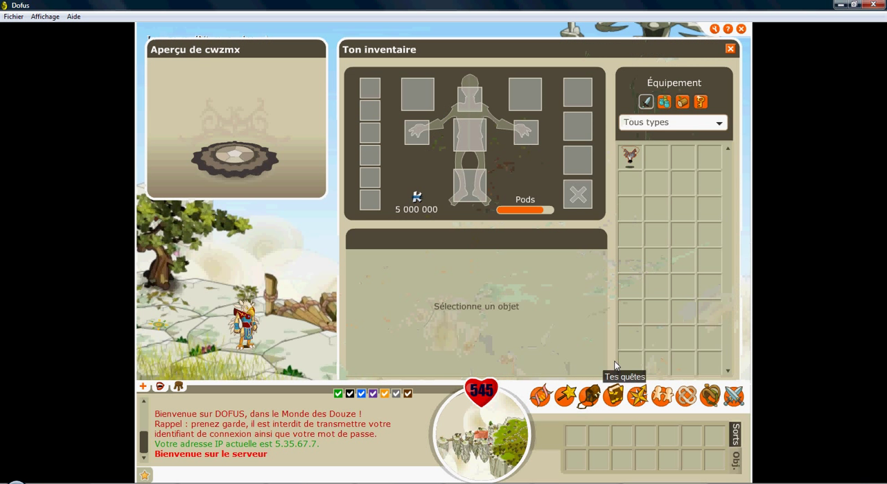
click(630, 158)
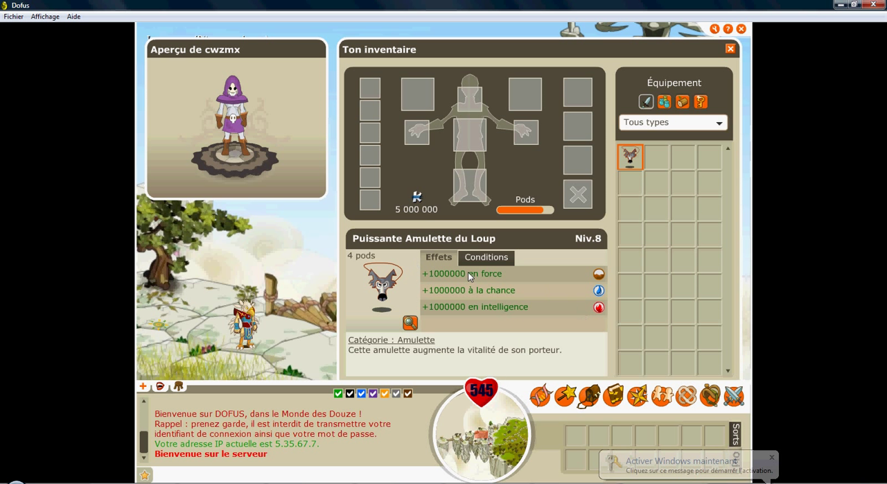
click(772, 456)
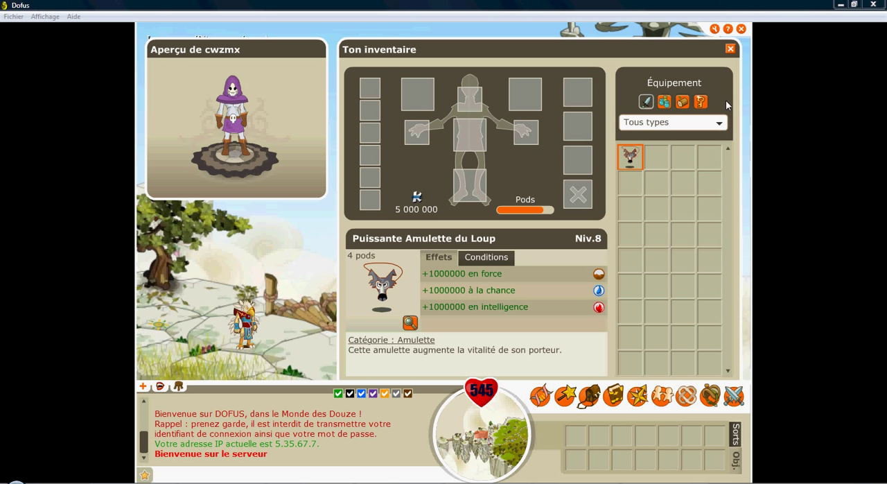
click(731, 49)
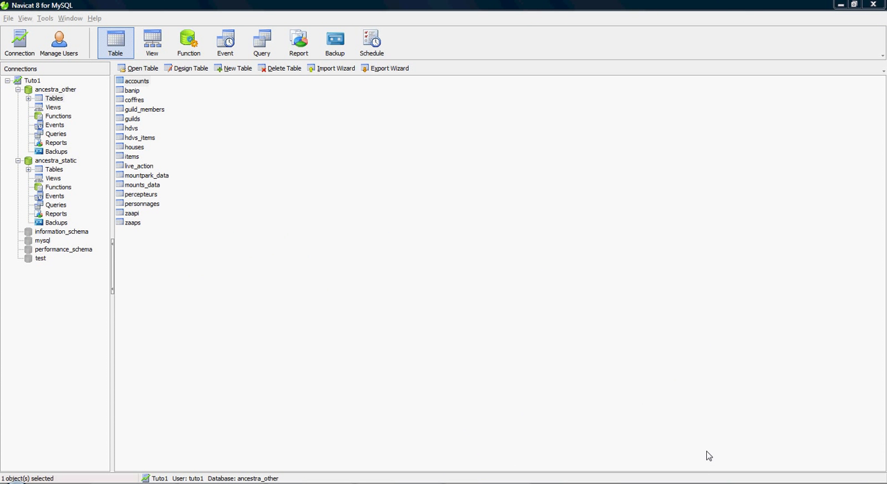
right_click(793, 483)
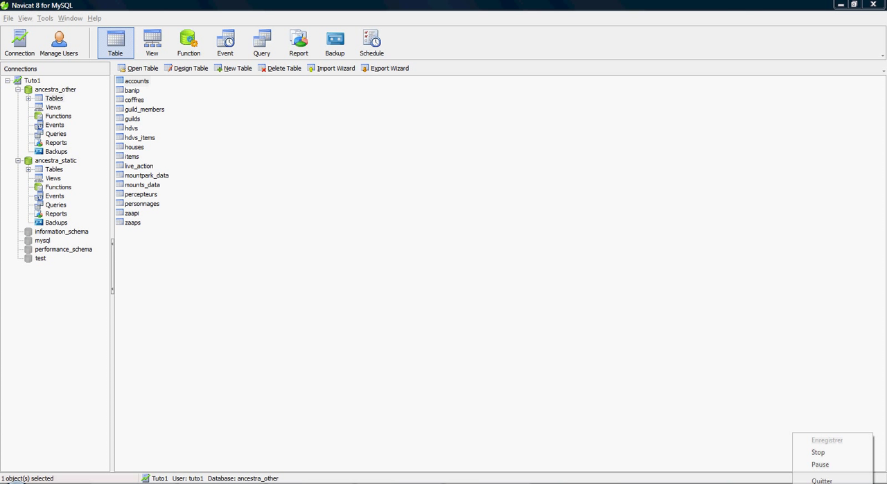